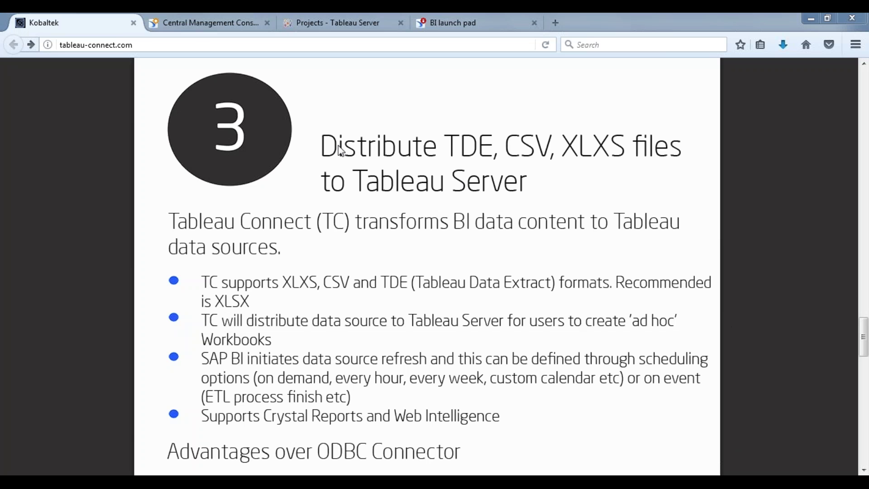
- Look over the Central Management Console, the Tableau Server projects and the BI launch pad logon page
left_click(214, 27)
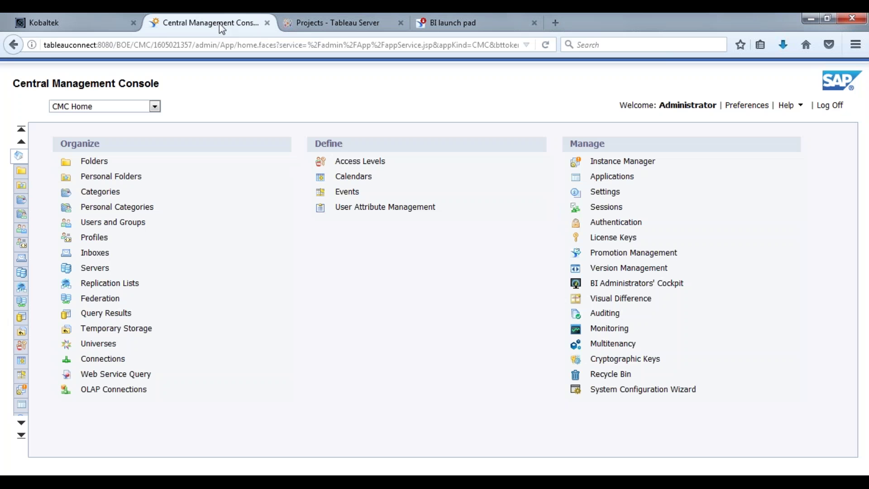
left_click(316, 23)
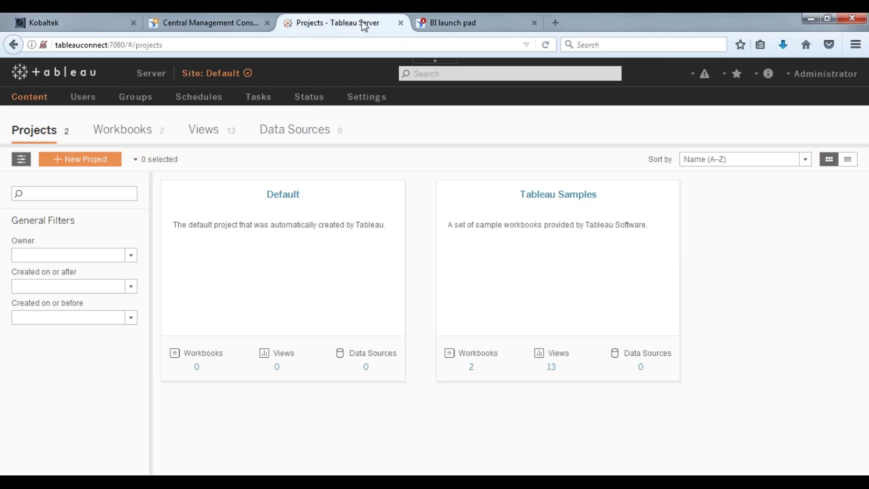
left_click(452, 22)
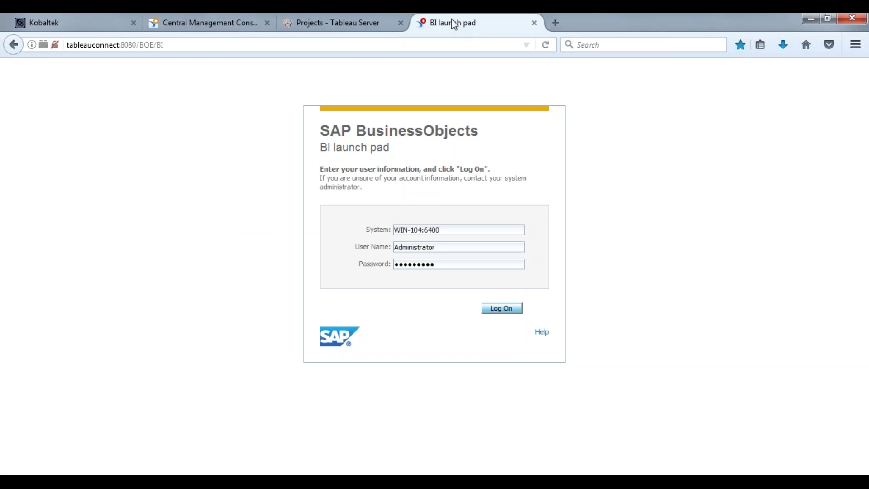
left_click(338, 18)
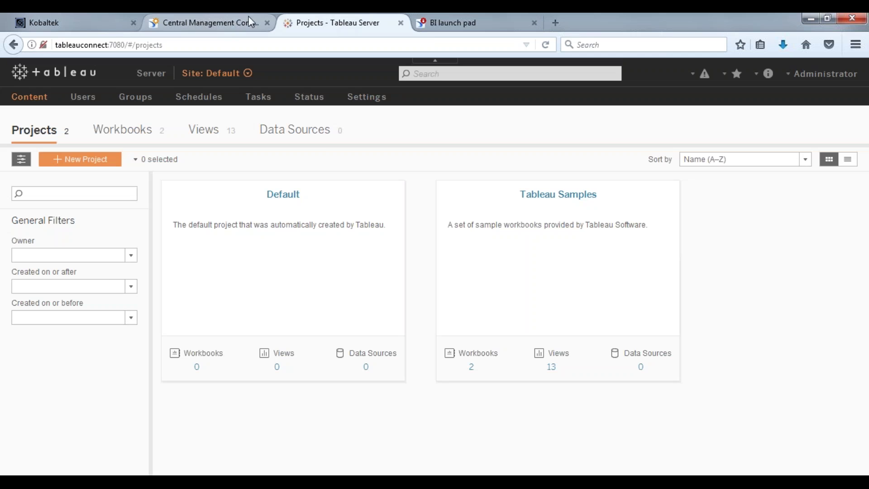
- Open the Full Demo folder under Tableau in the Central Management Console and widen the Title column to show the full titles
left_click(237, 20)
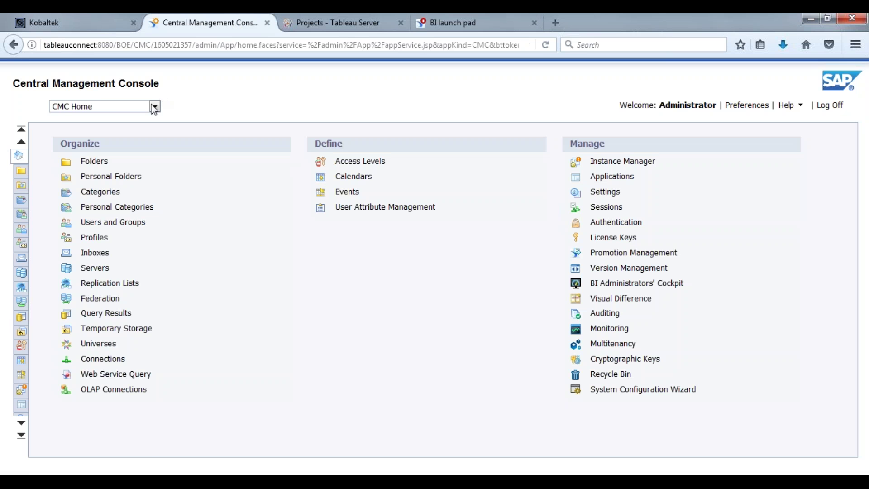
left_click(97, 165)
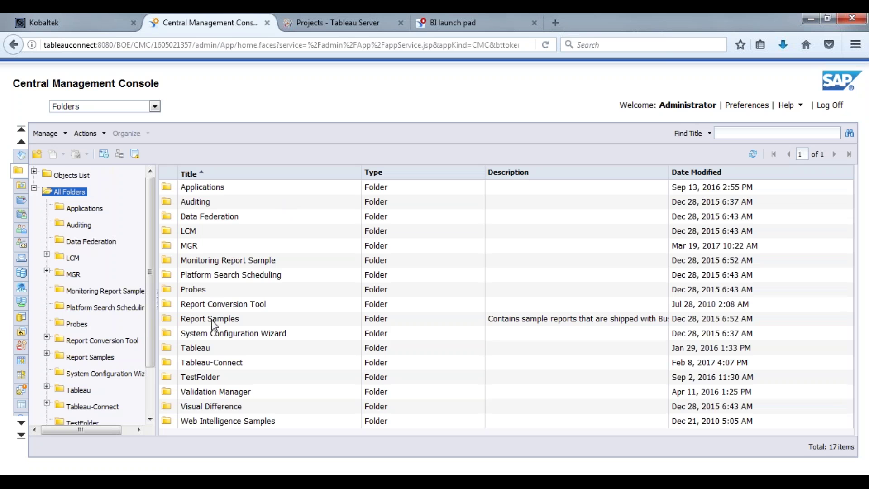
double_click(199, 348)
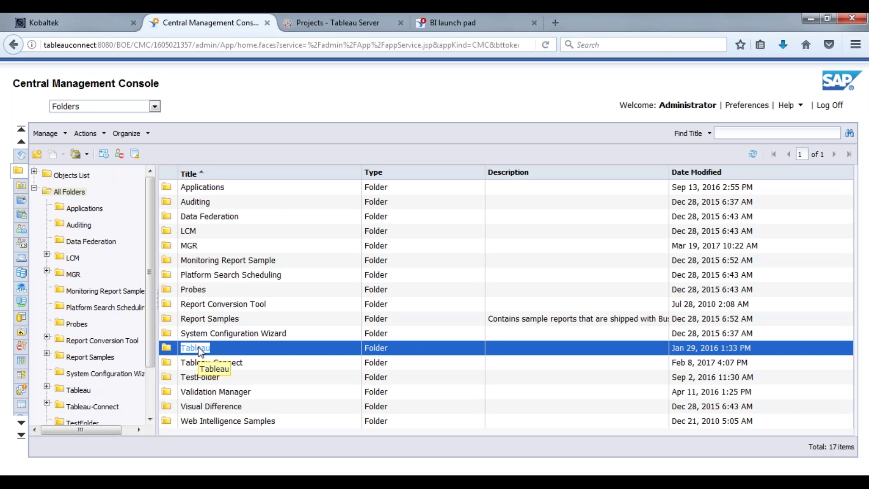
double_click(206, 249)
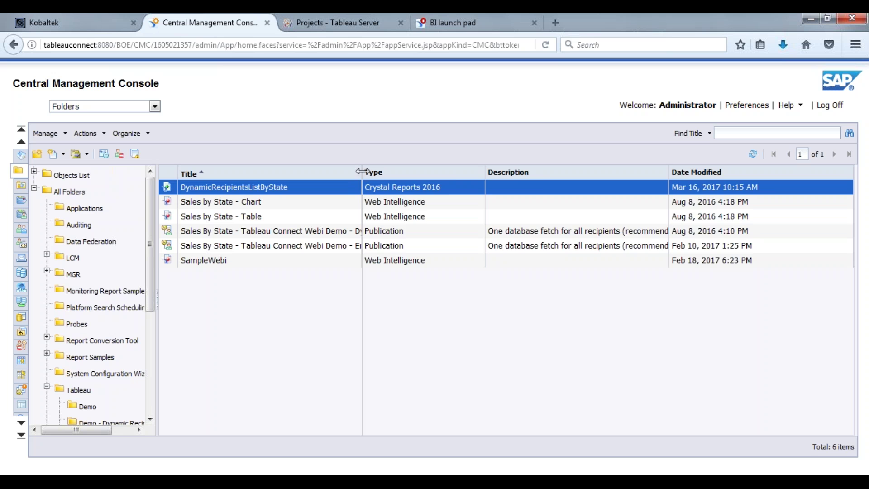
left_click_drag(362, 171, 467, 173)
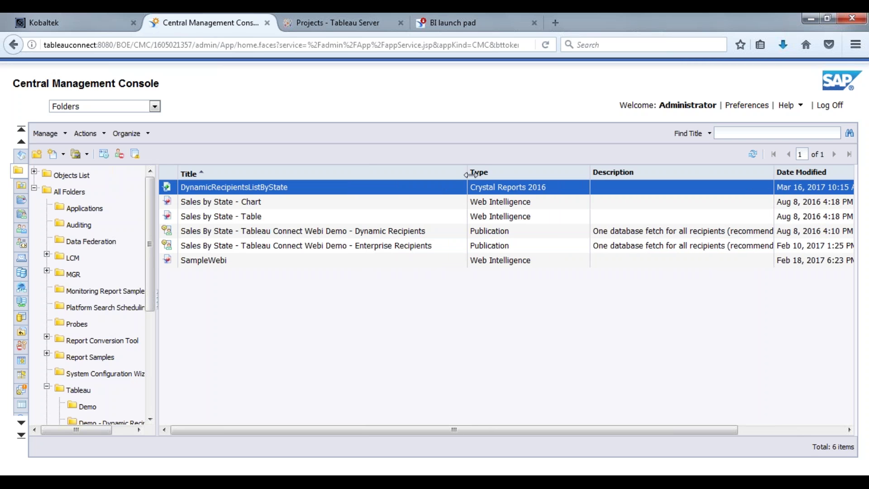
- Review the existing projects and workbooks on Tableau Server, and return to the Central Management Console
left_click(334, 24)
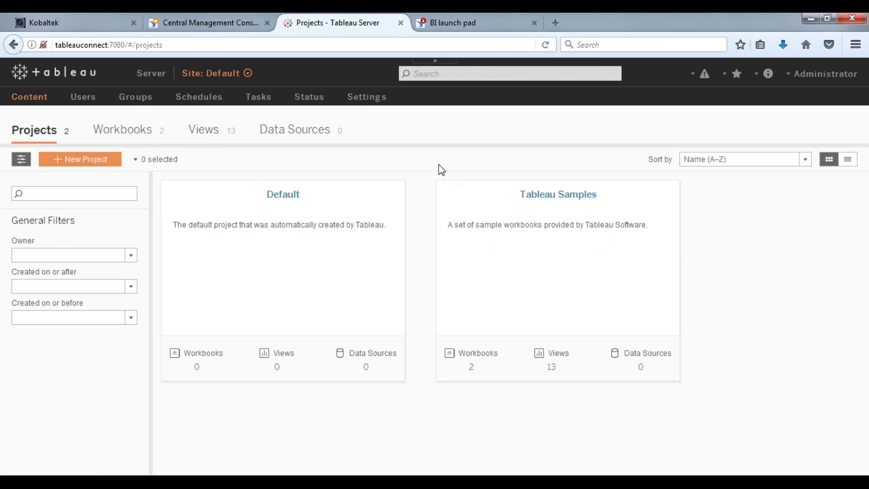
left_click(138, 136)
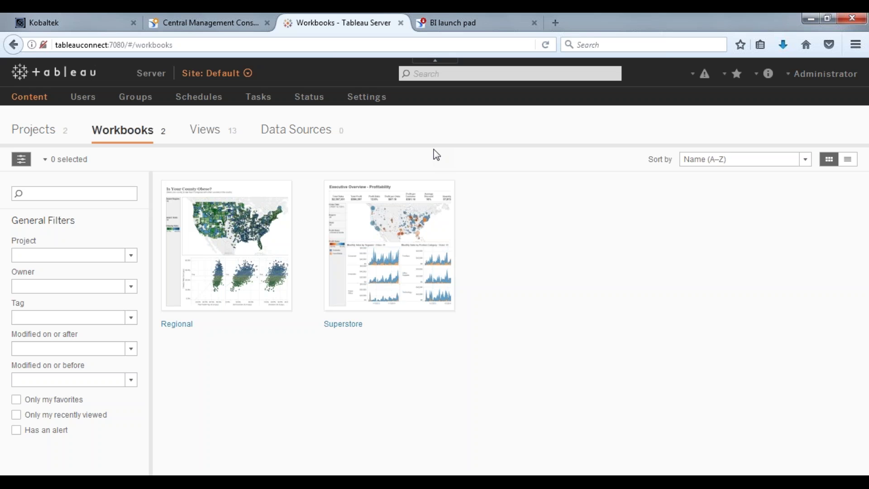
left_click(239, 22)
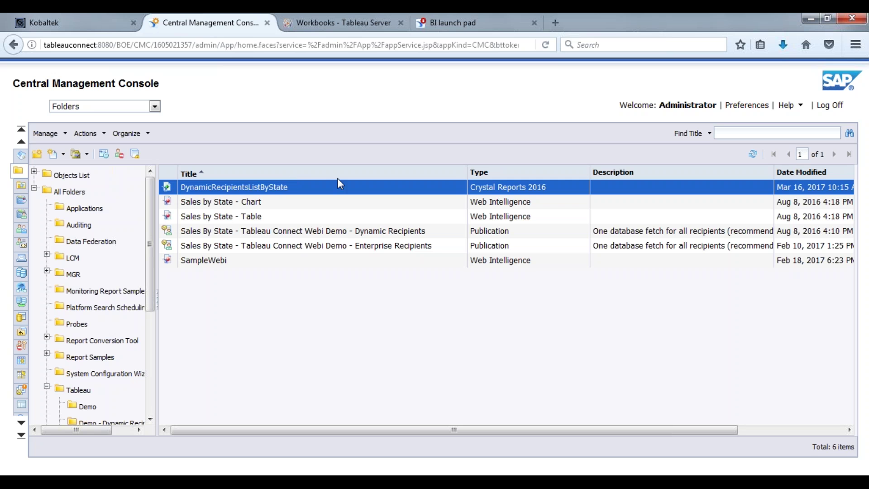
- Log on to the BI launch pad with the prefilled credentials and launch the Web Intelligence application
left_click(473, 23)
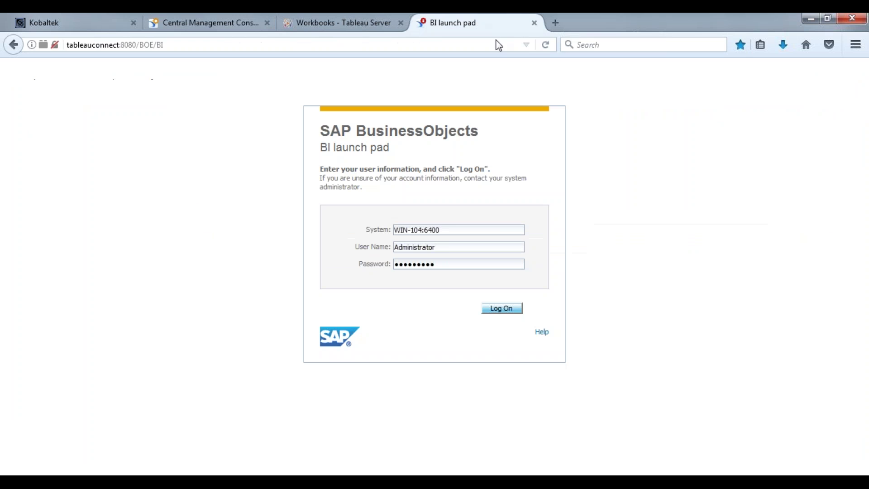
left_click(500, 308)
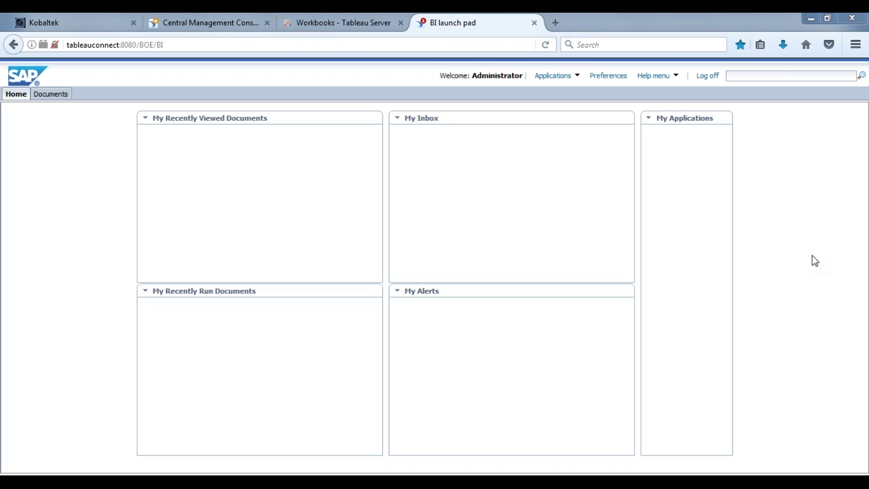
left_click(687, 399)
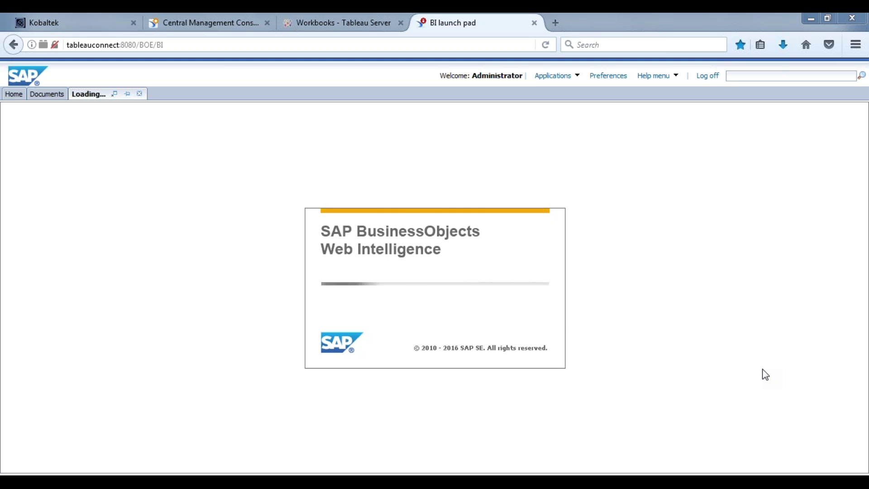
left_click(519, 300)
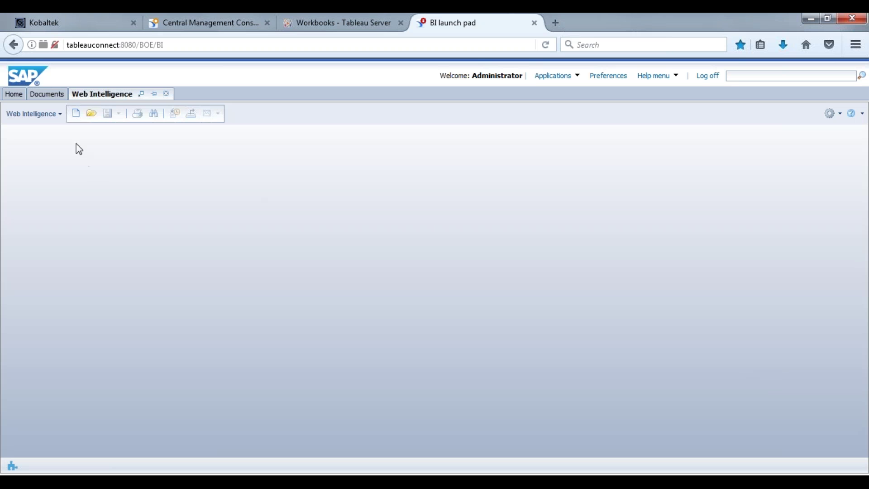
- Create a new Web Intelligence document with the Sales.unx universe as its data source
left_click(76, 113)
left_click(391, 233)
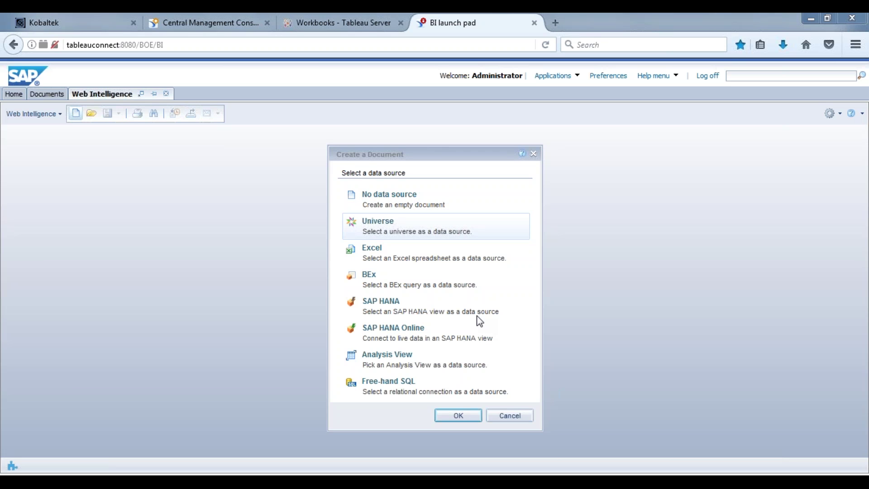
left_click(470, 413)
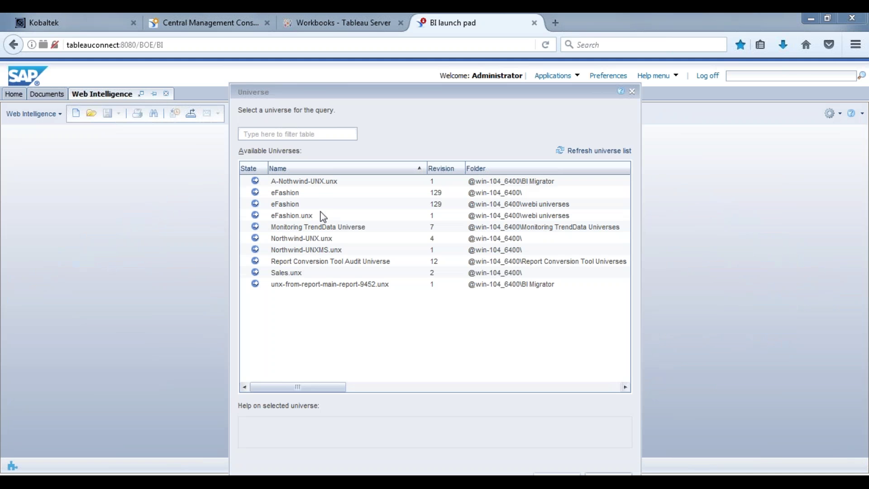
left_click(288, 272)
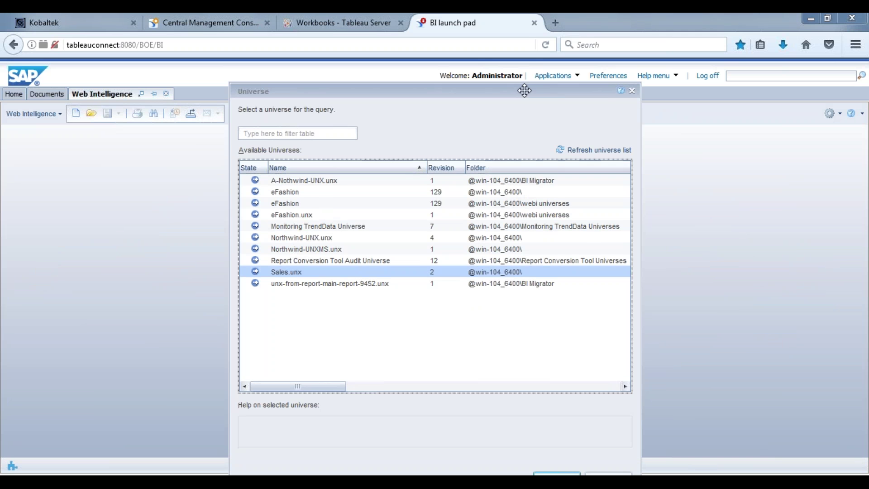
left_click_drag(523, 92, 523, 68)
left_click(559, 455)
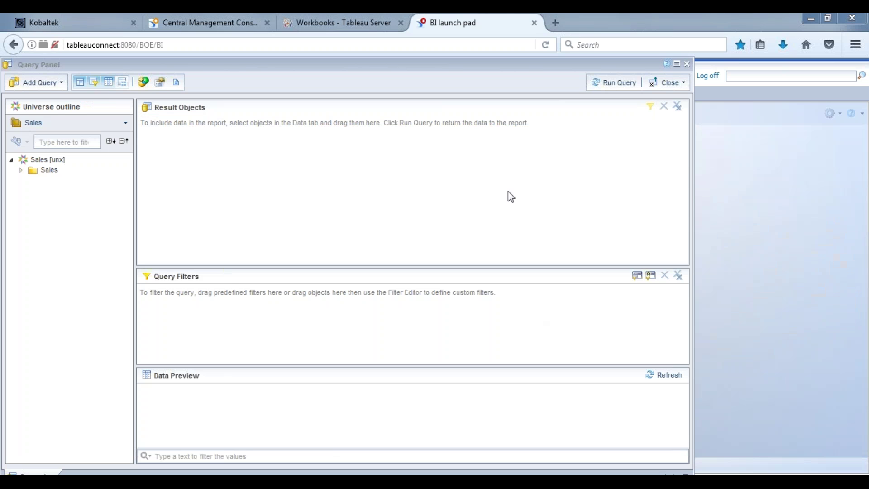
- Add all objects of the Sales folder, from Row Id to Profit, to the result objects and run the query
left_click(21, 170)
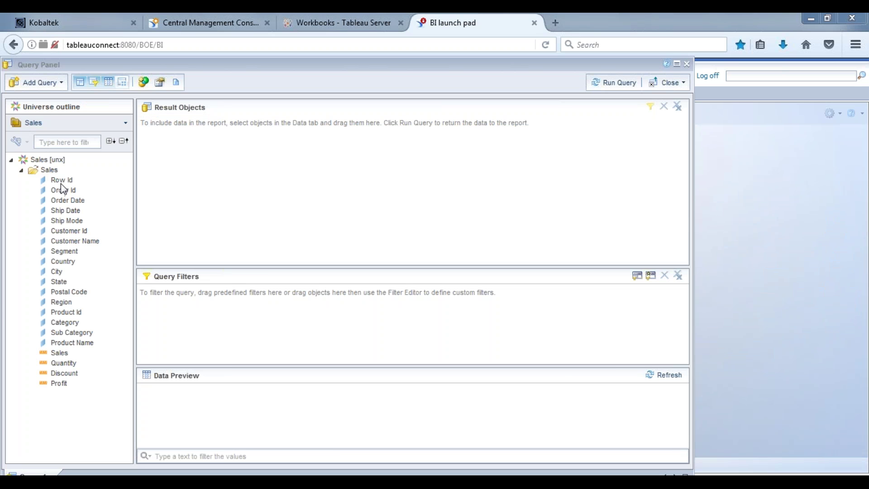
left_click(62, 181)
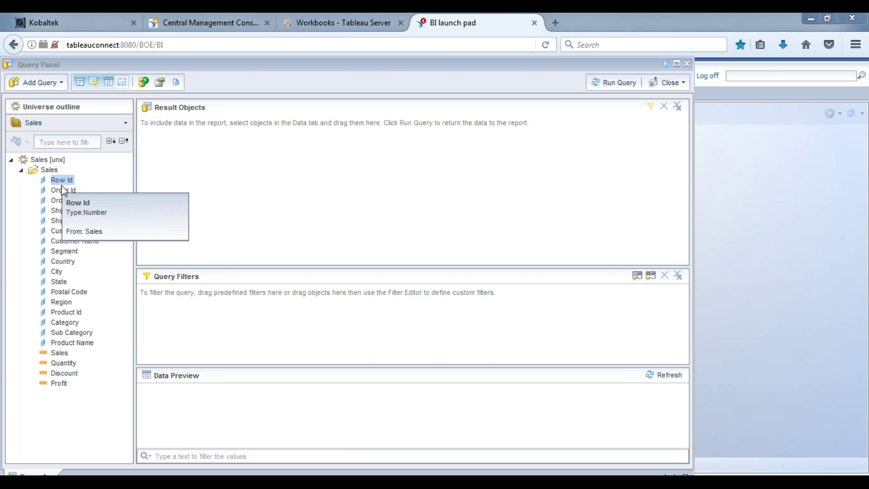
left_click(50, 384, "shift")
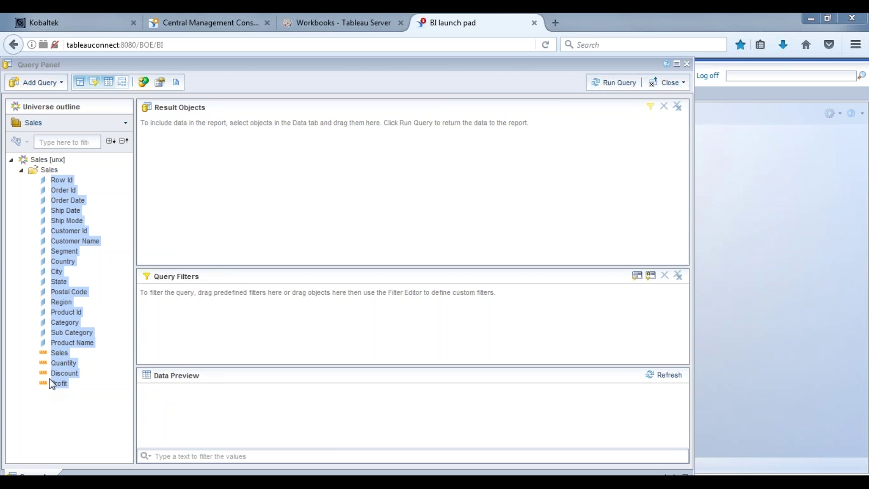
left_click_drag(65, 241, 270, 165)
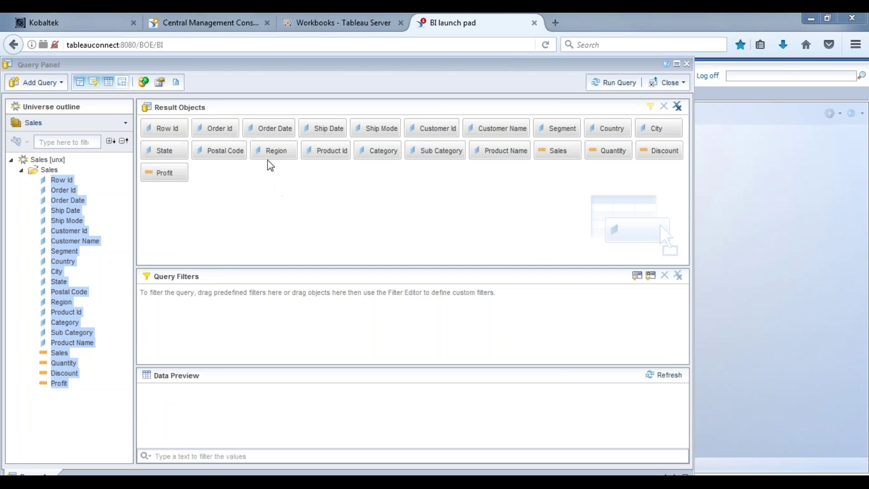
left_click(616, 83)
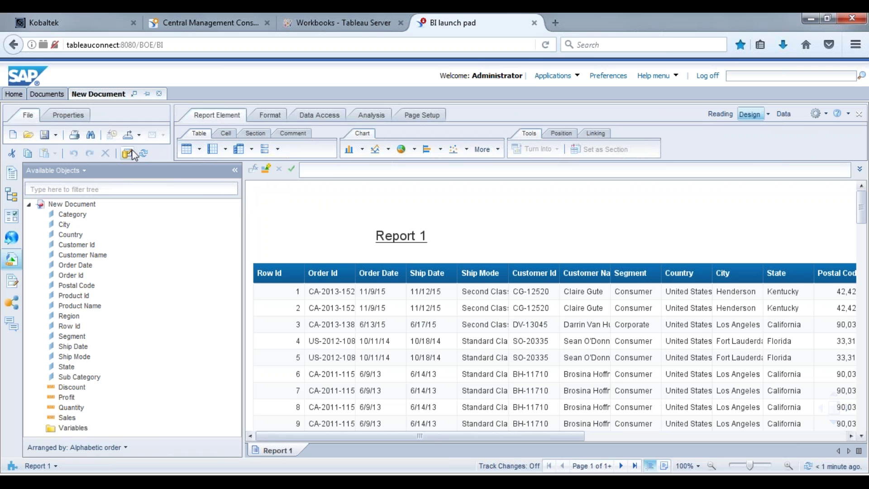
- Save the document as SuperStore in the Full Demo folder under Public Folders > Tableau
left_click(55, 135)
left_click(64, 153)
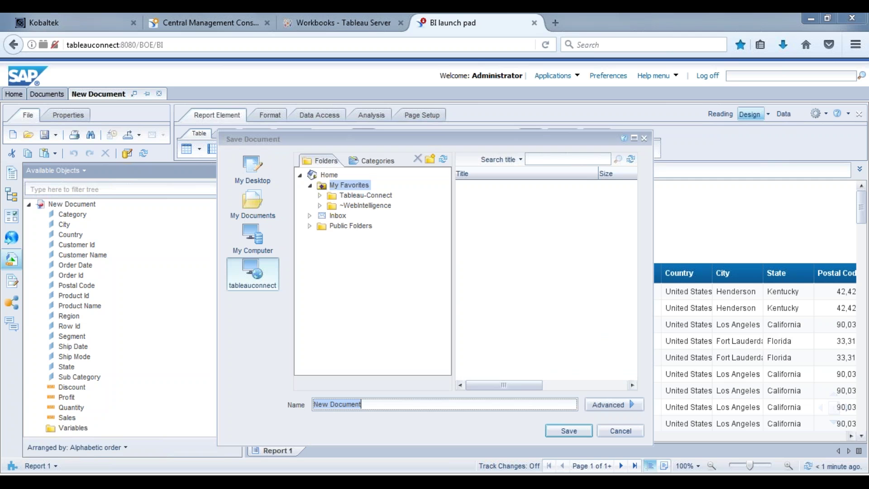
left_click(309, 225)
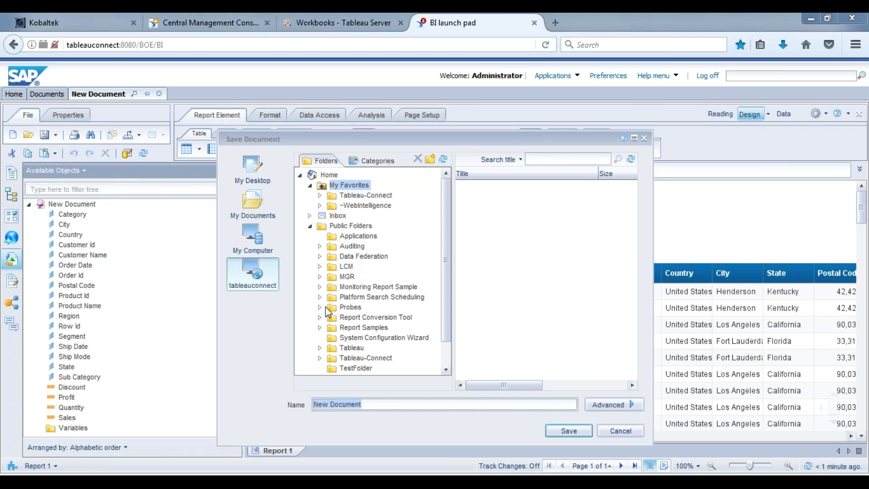
left_click(320, 347)
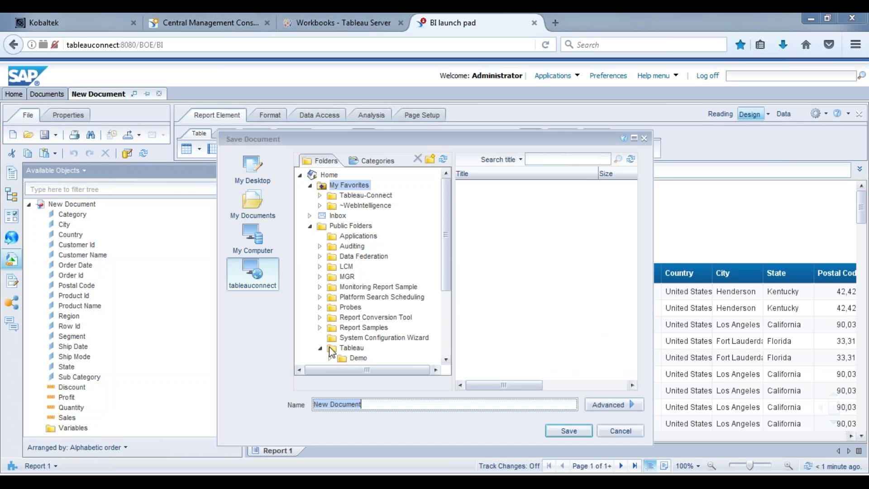
left_click(345, 349)
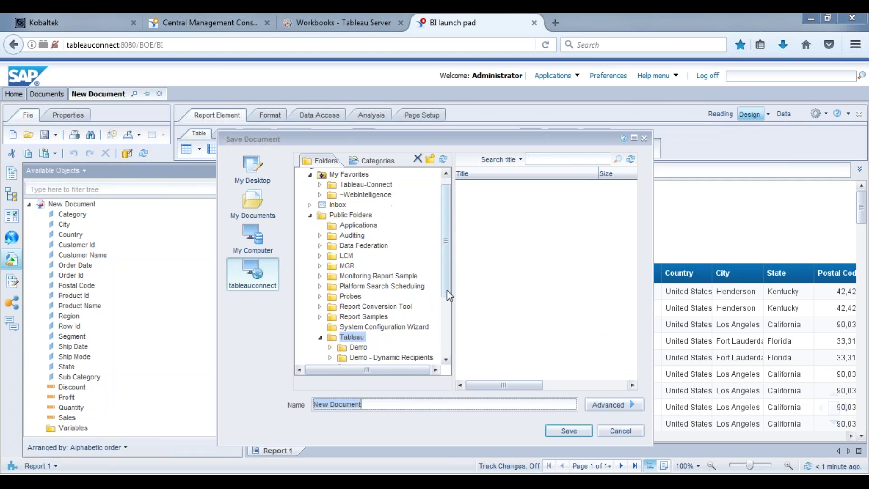
left_click_drag(448, 295, 450, 338)
left_click(364, 308)
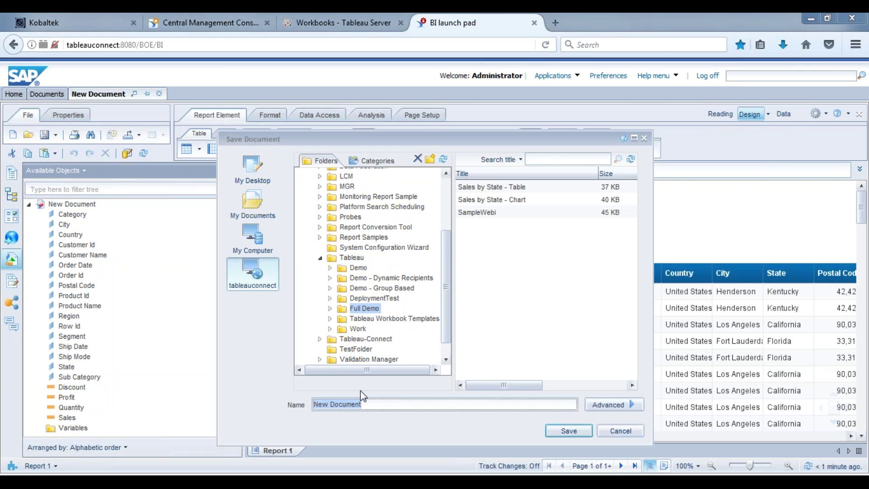
type("Super")
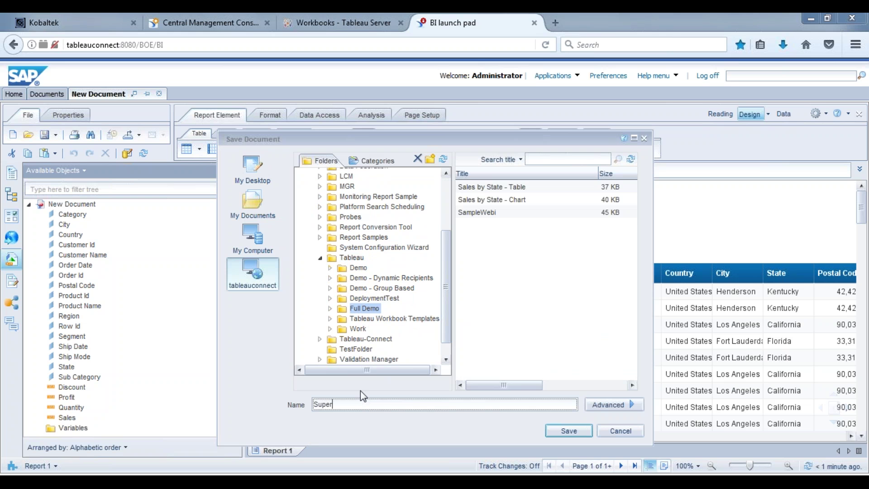
type("Store")
left_click(547, 431)
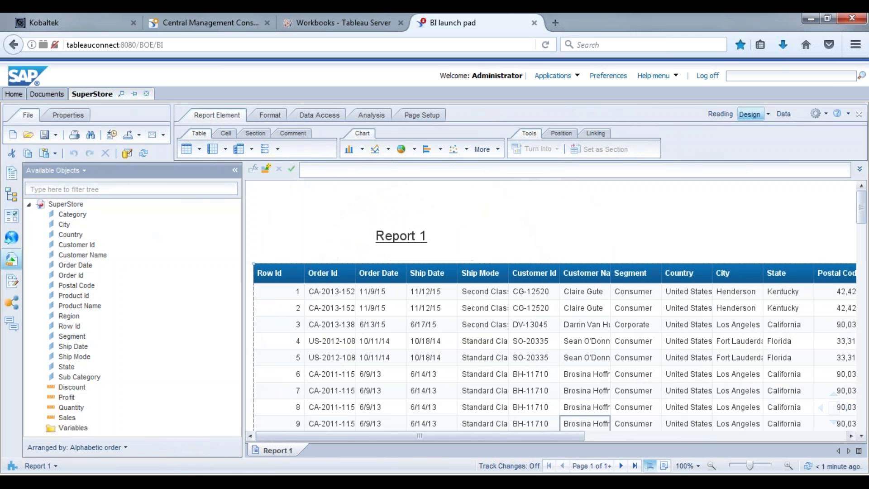
- Switch to the Central Management Console, reload the Full Demo folder and select the SuperStore document
left_click(226, 23)
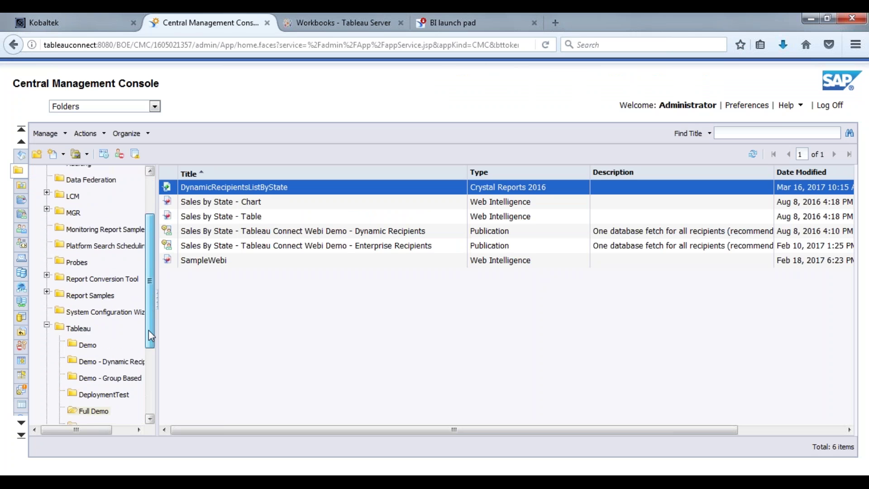
left_click_drag(149, 336, 148, 357)
left_click(99, 352)
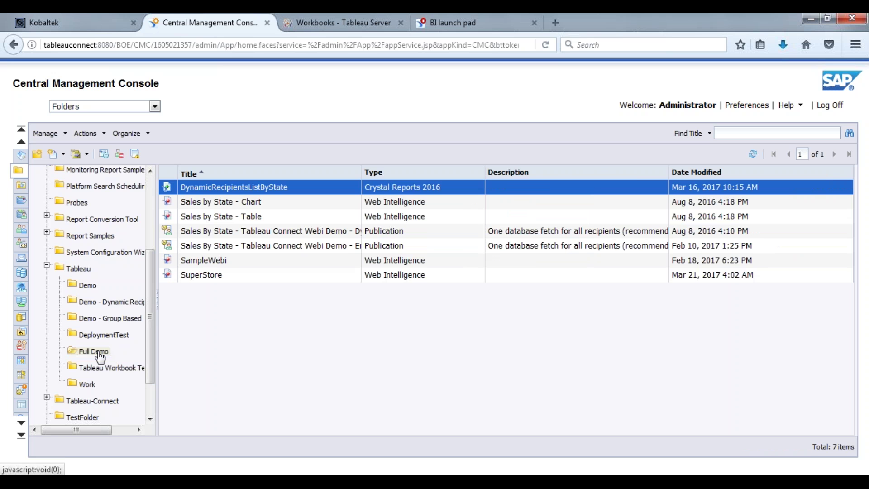
left_click(220, 277)
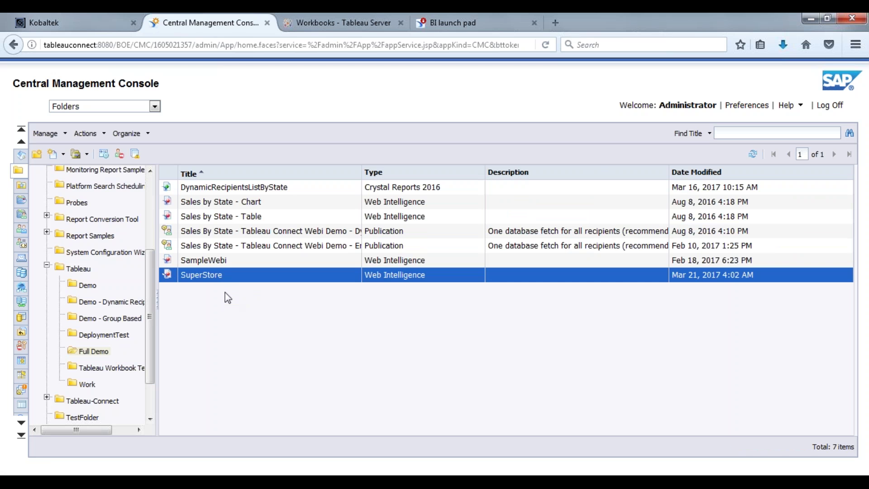
- Create a publication in the Full Demo folder titled Sales by City - SuperStore Publication with the description "Sales and revenue by city"
right_click(228, 292)
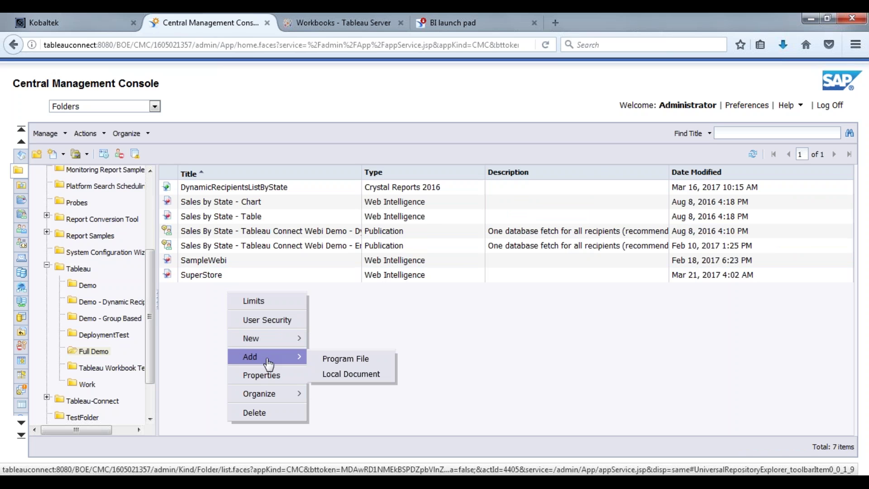
mouse_move(287, 343)
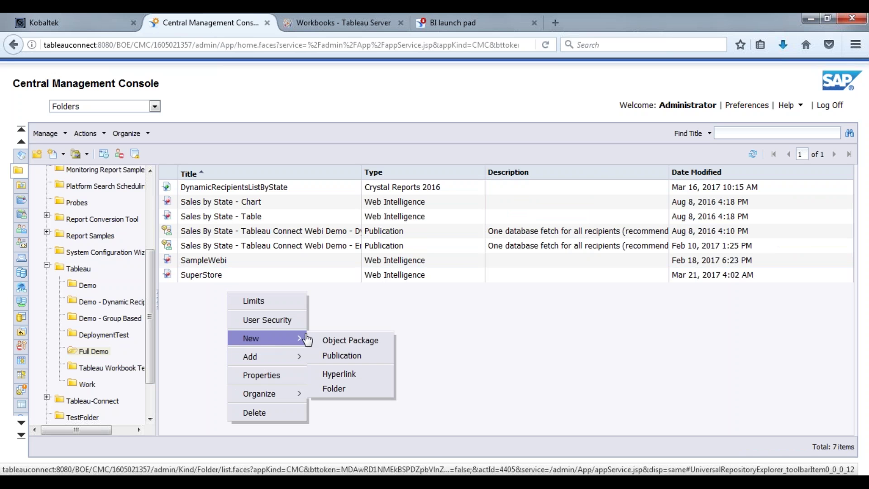
left_click(340, 360)
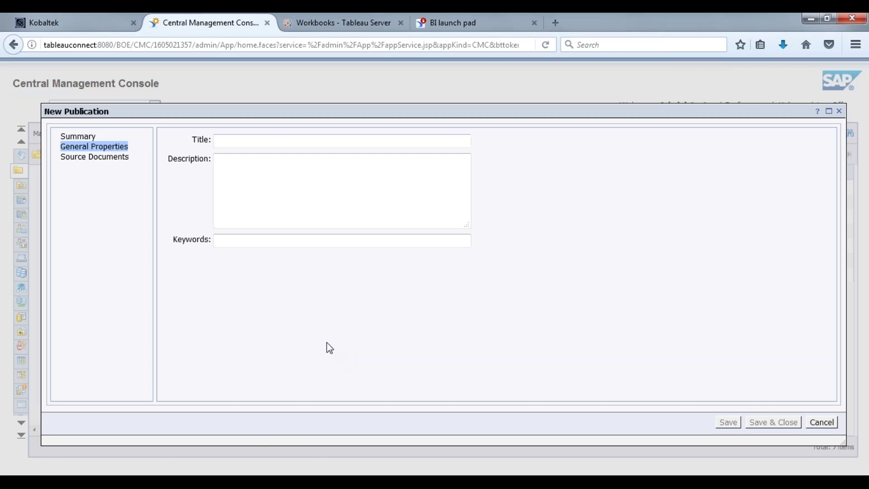
left_click(242, 144)
type("Sa")
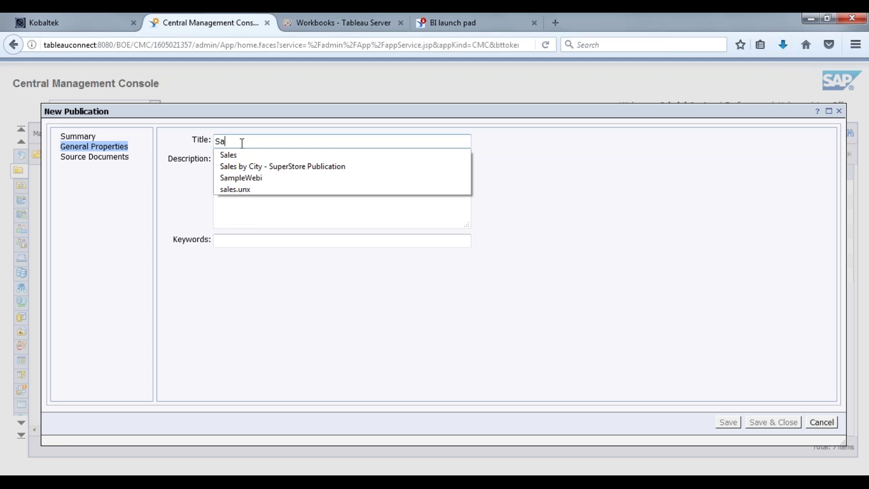
type("les")
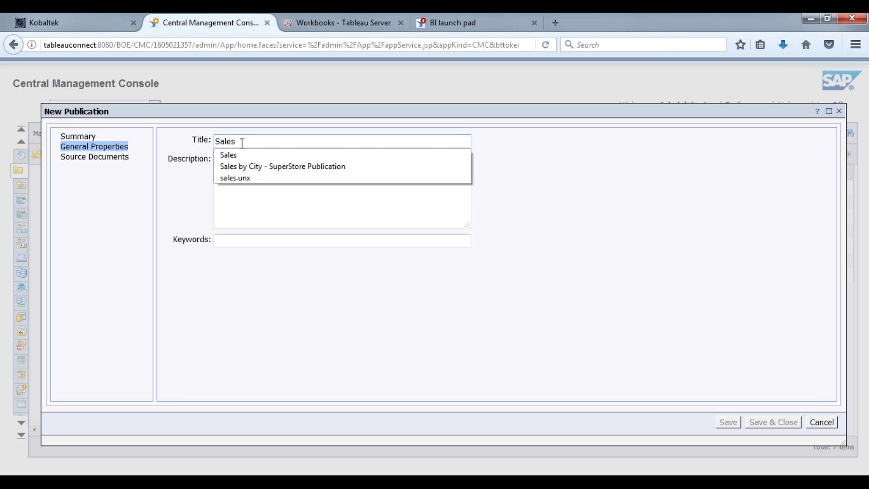
type(" By Cit")
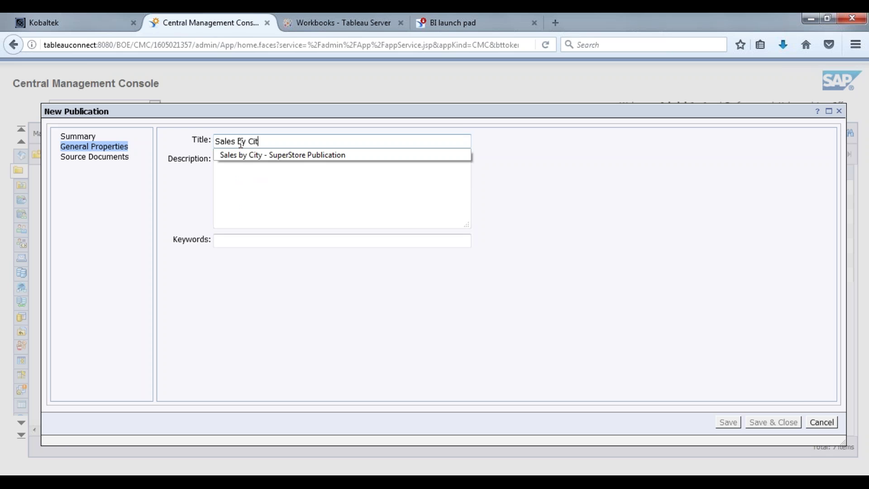
type("y -")
left_click(287, 155)
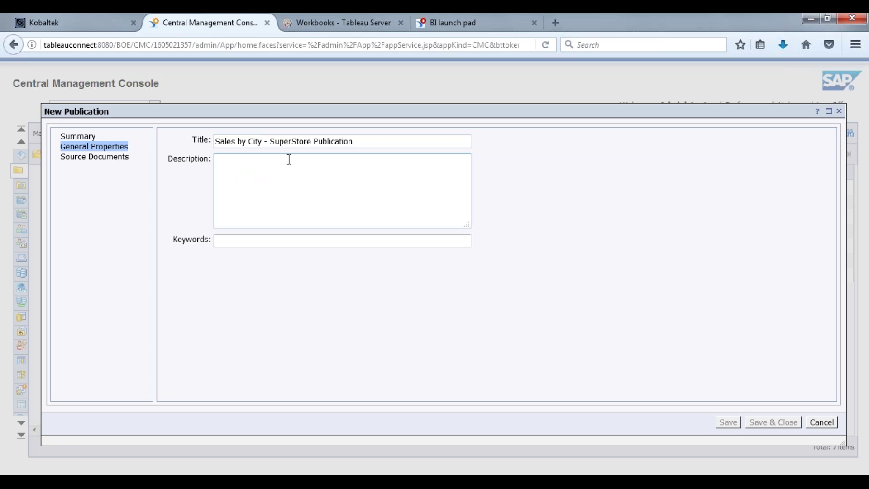
left_click(290, 160)
type("Sales and revenue by city")
- Add the SuperStore document from the Full Demo folder under Public Folders > Tableau as the publication's source document
left_click(94, 157)
left_click(173, 279)
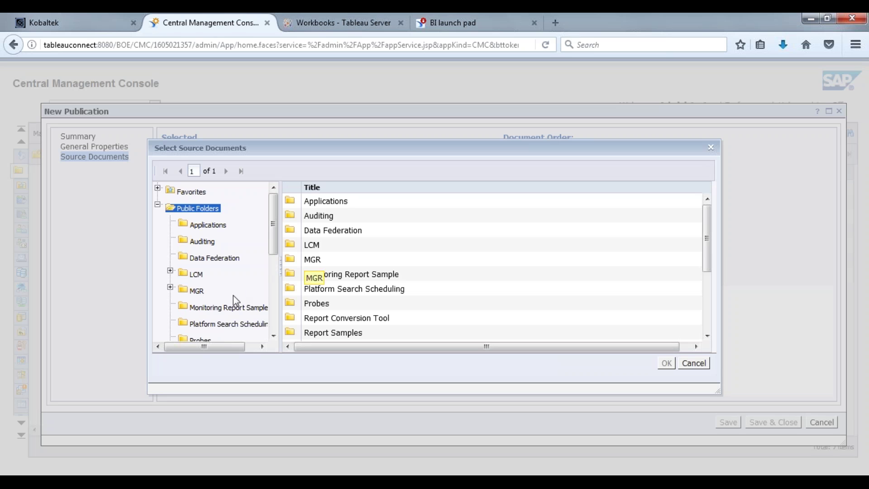
scroll(274, 287, "down", 3)
scroll(271, 284, "down", 2)
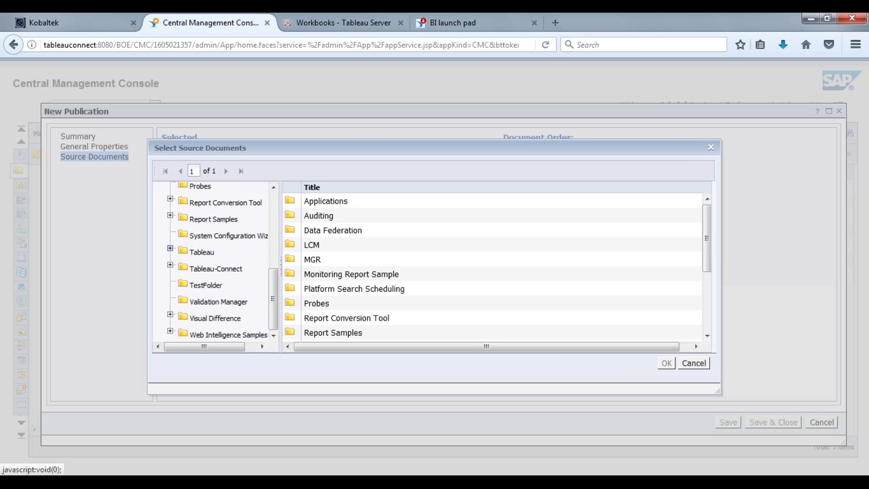
left_click(202, 251)
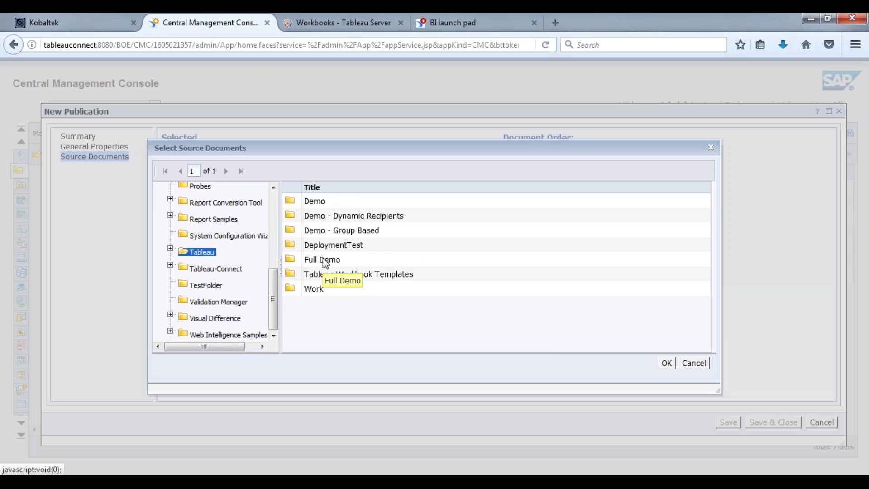
double_click(322, 257)
left_click(322, 258)
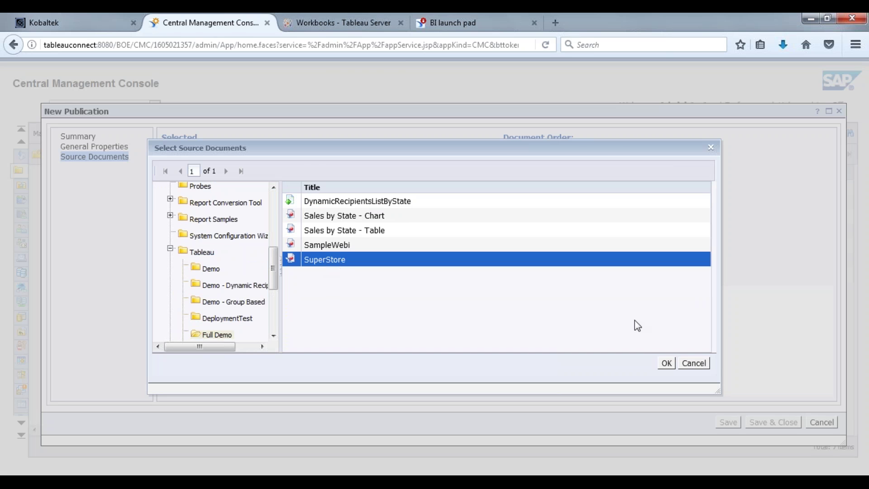
left_click(665, 363)
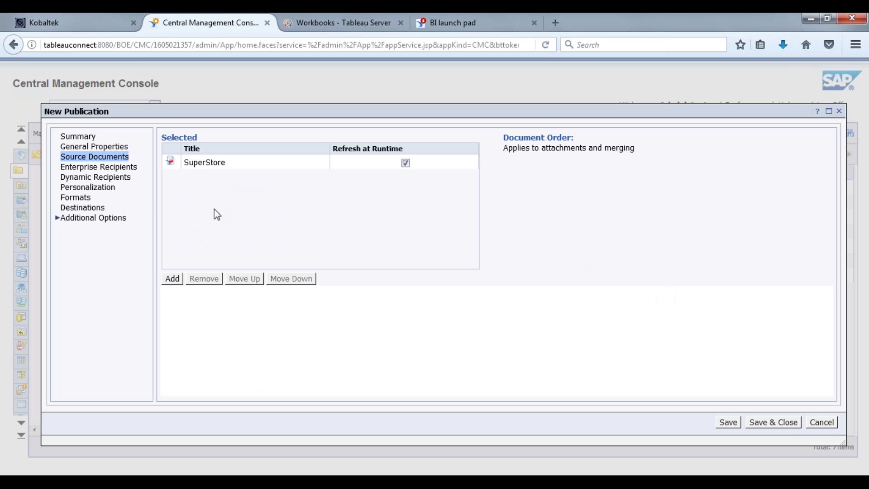
- Add the Tableau Users group to the publication's selected enterprise recipients
left_click(119, 167)
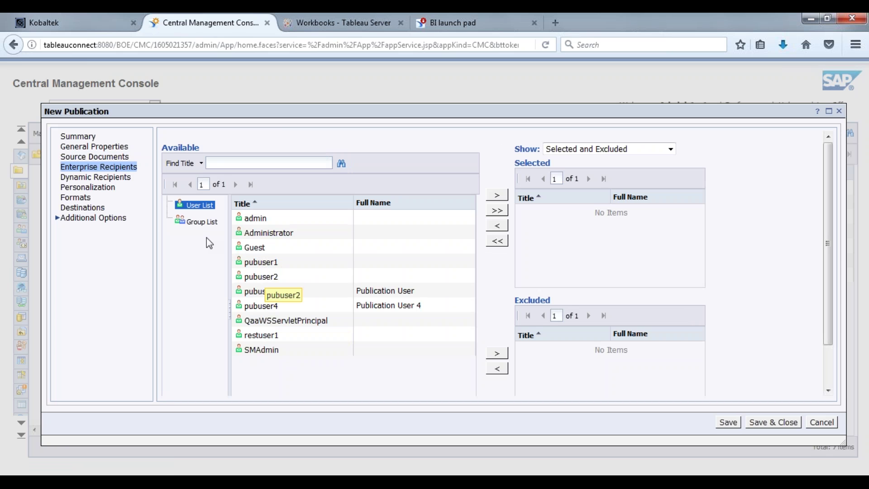
left_click(201, 222)
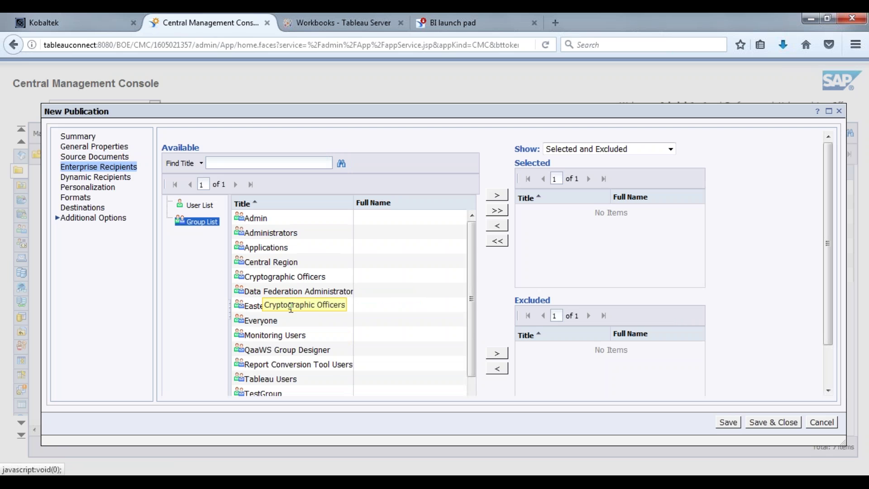
left_click(272, 380)
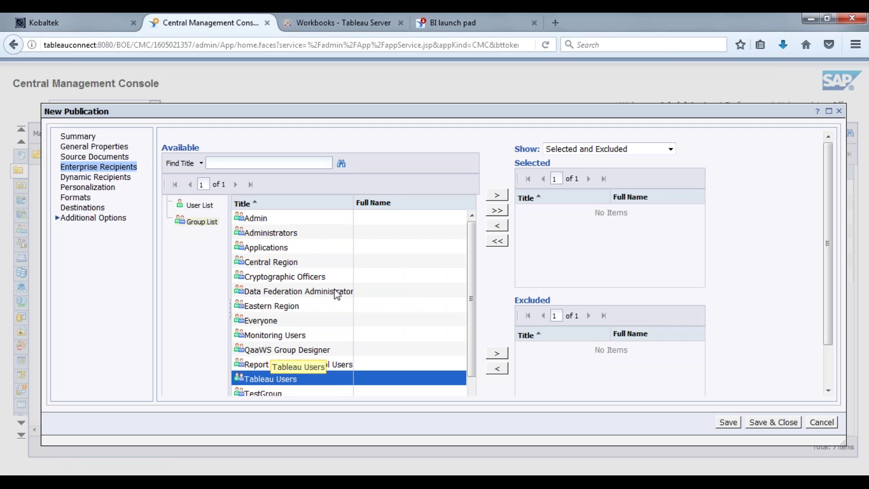
left_click(496, 195)
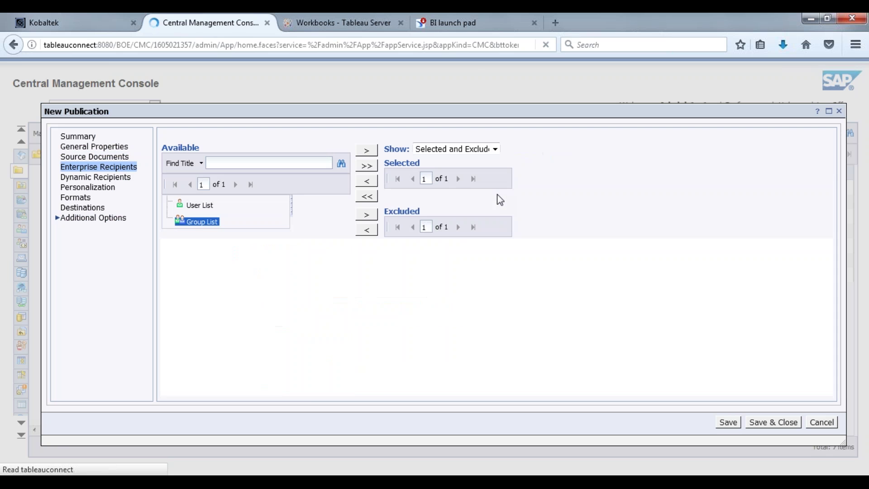
- Add the users pubuser1, pubuser2, pubuser3 and pubuser4 to the selected enterprise recipients
left_click(199, 206)
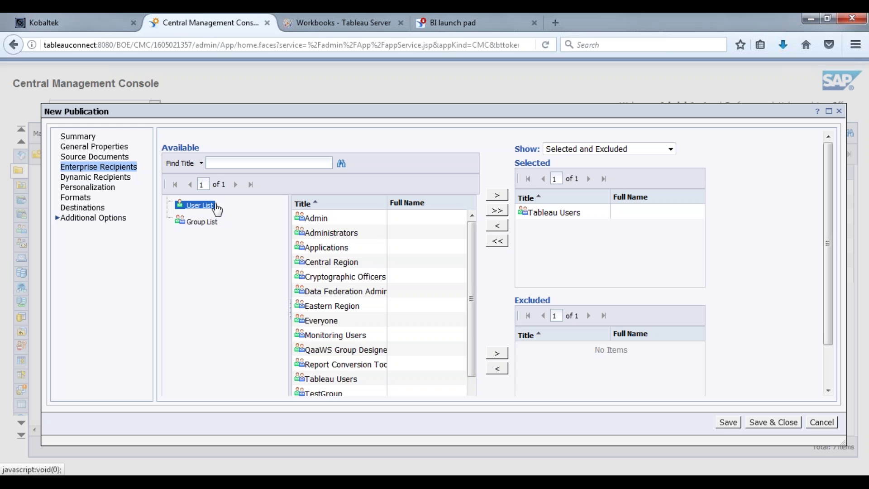
left_click(319, 263)
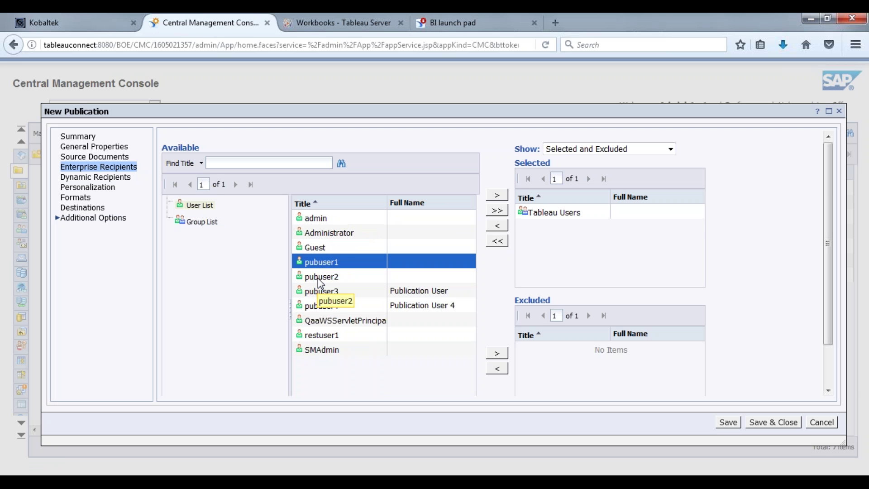
left_click(318, 277, "ctrl")
left_click(319, 291, "ctrl")
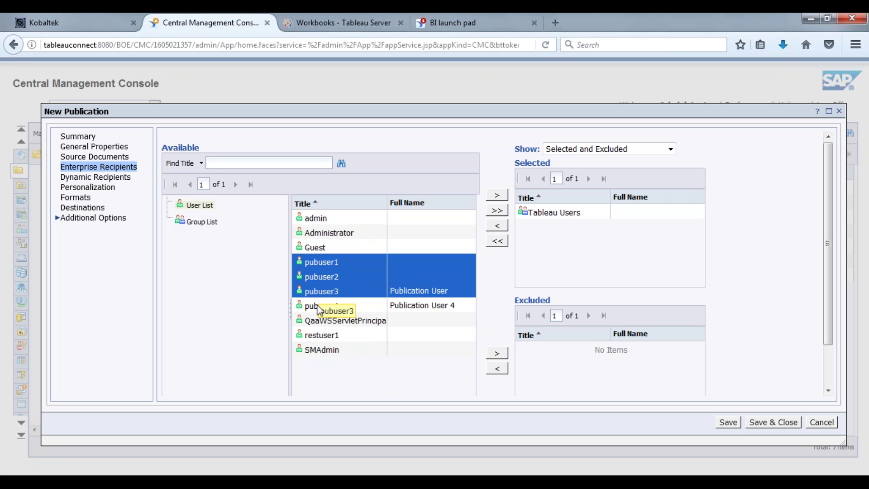
left_click(319, 309, "ctrl")
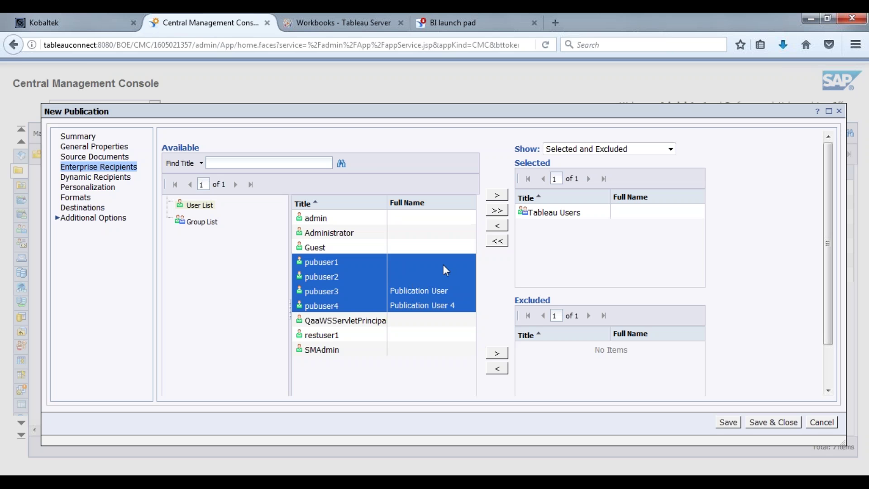
left_click(496, 196)
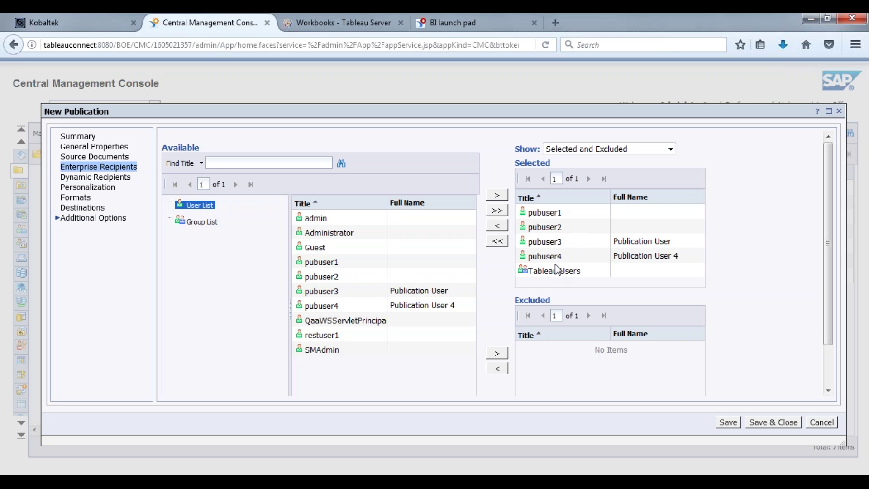
- Personalize the SuperStore document by assigning the Sales global profile as its enterprise recipient mapping
left_click(84, 187)
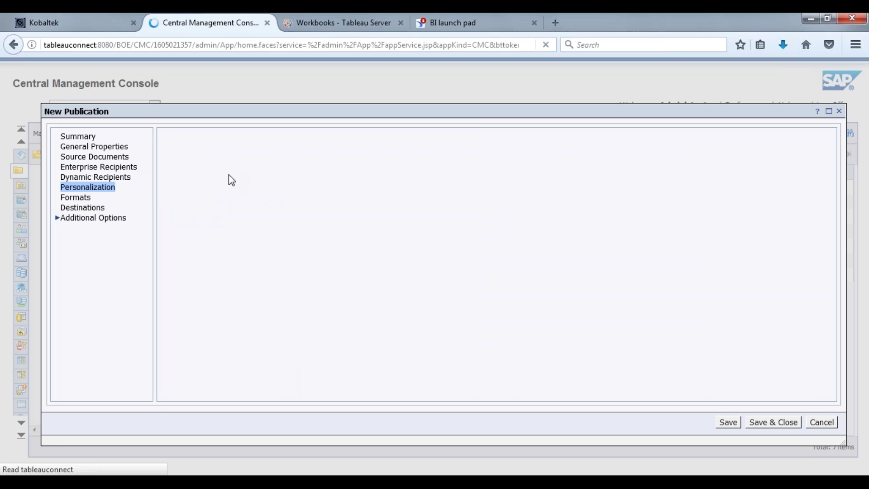
left_click(475, 174)
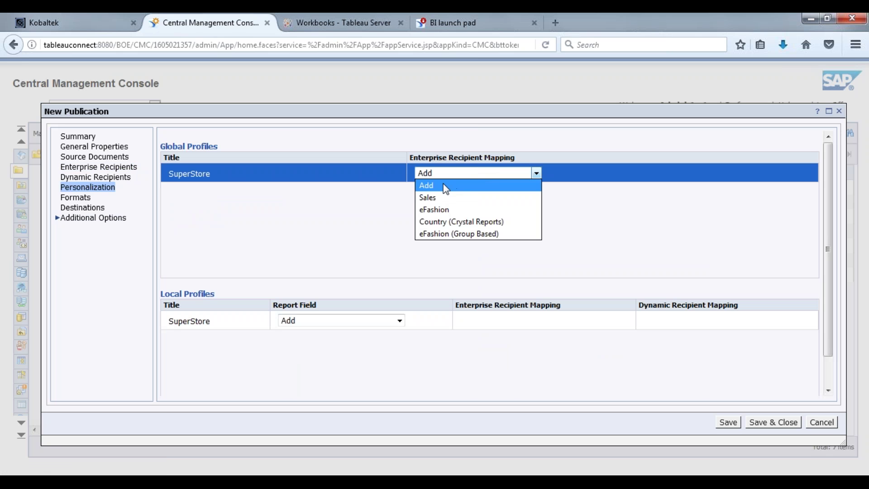
left_click(430, 198)
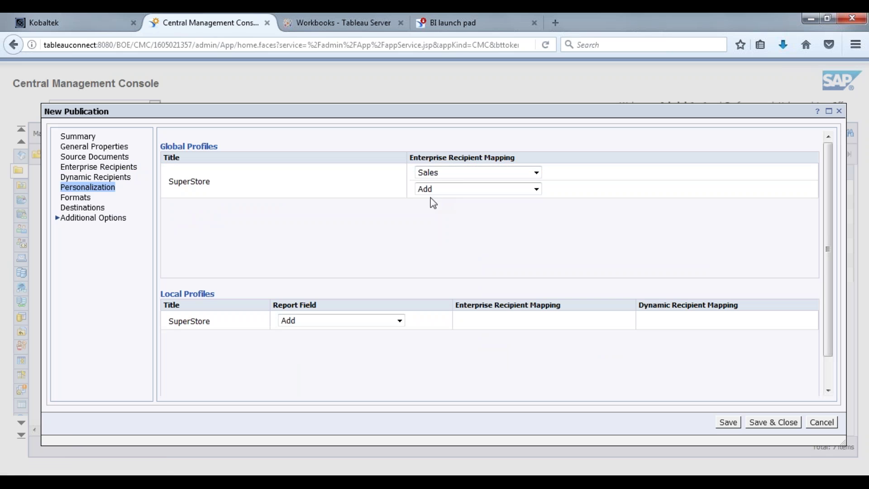
- Enable BI Inbox as an additional delivery destination for the publication
left_click(85, 199)
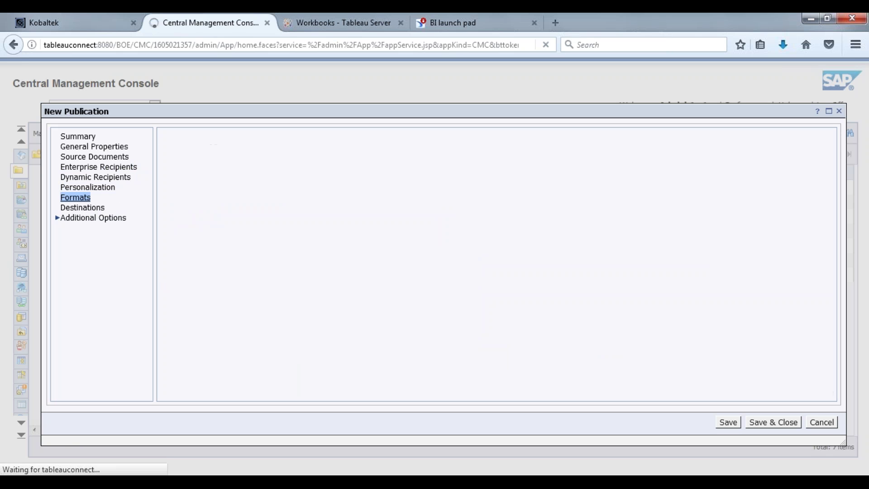
left_click(86, 211)
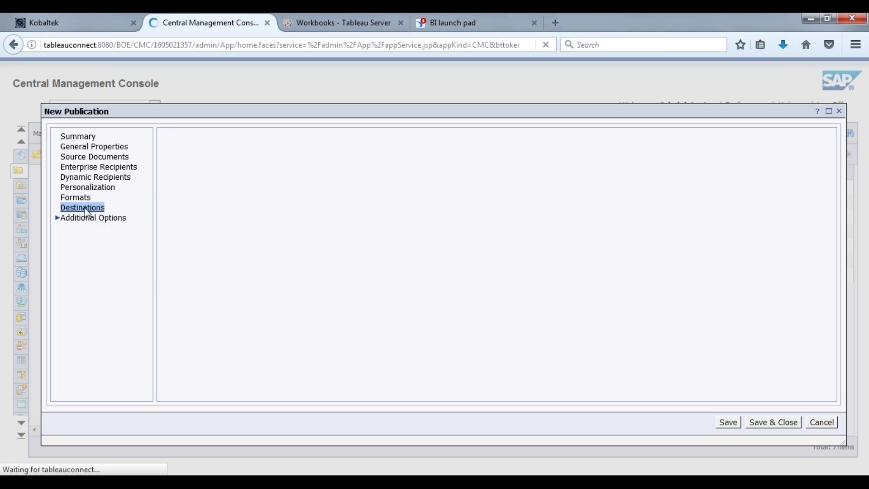
left_click(175, 171)
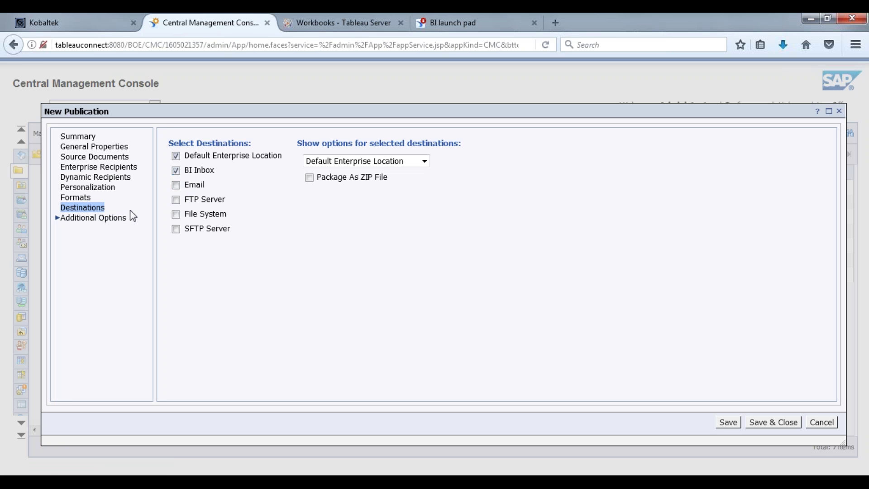
- Open the publication extension options and enter TableauConnect as the extension name
left_click(61, 220)
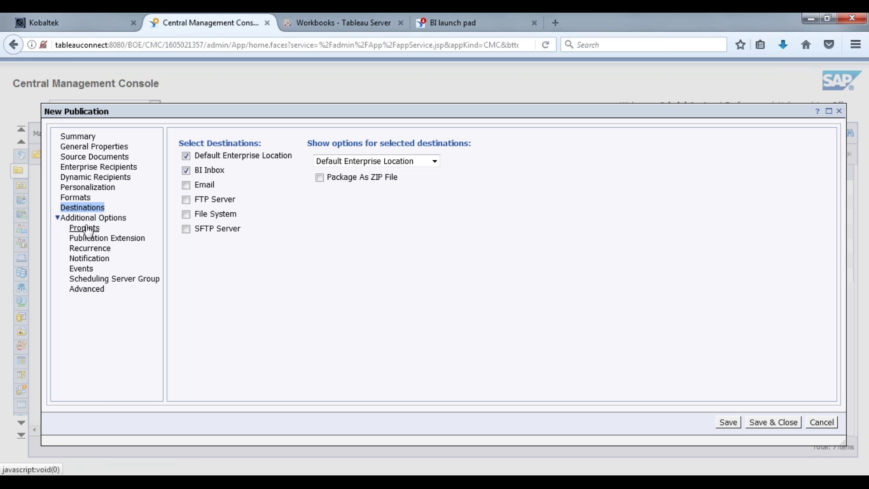
left_click(100, 240)
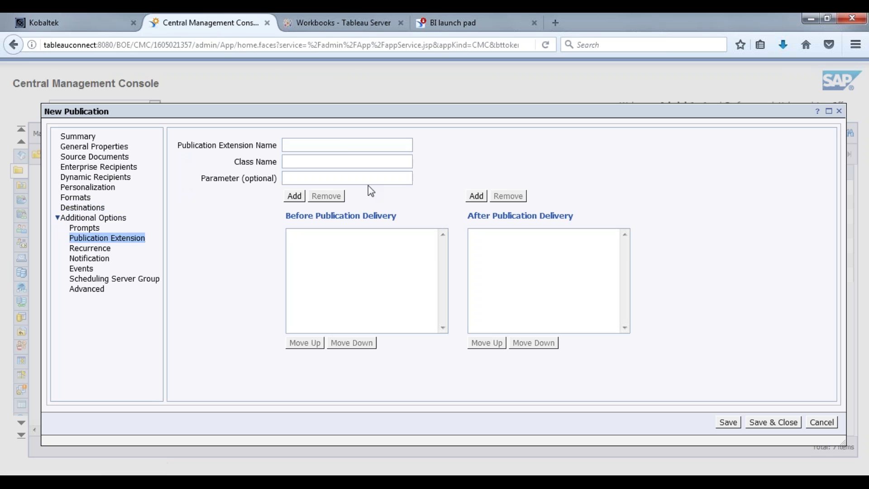
left_click(339, 145)
type("T")
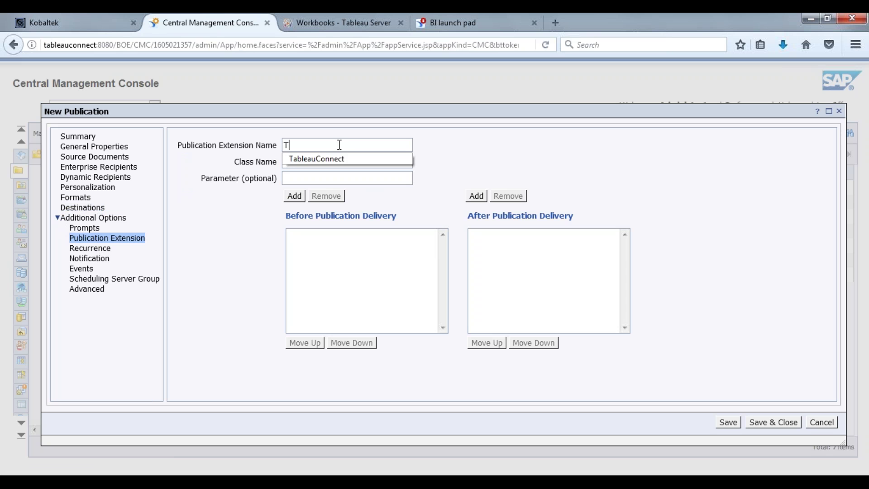
key("Down")
key("Return")
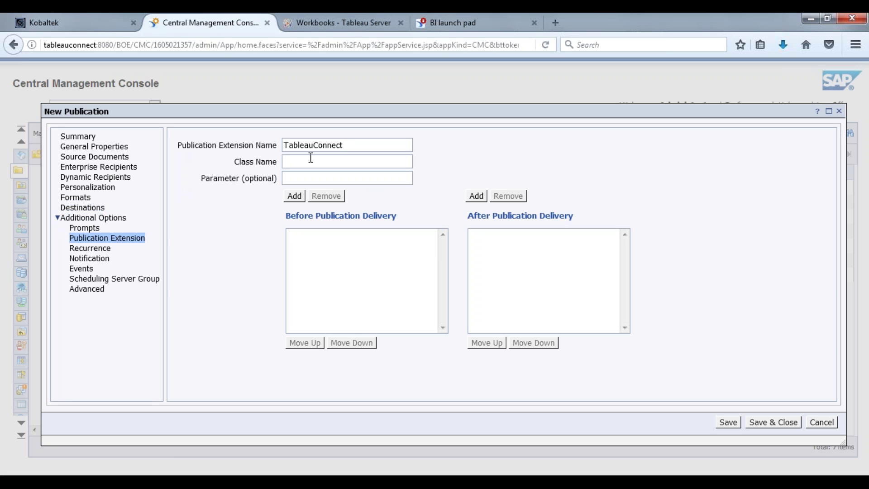
left_click(311, 161)
- Open the TableauConnect tutorial for Tableau Server with Web Intelligence Reports from the Kobaltek site's 15-day evaluation page
left_click(66, 18)
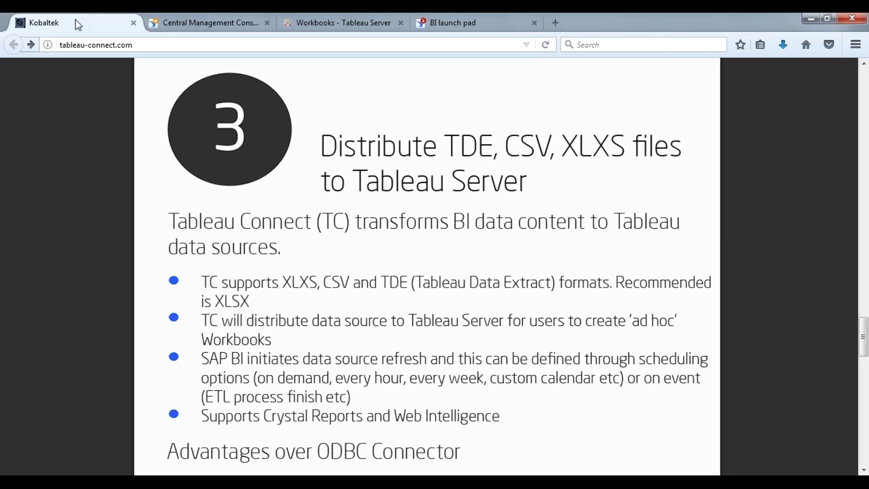
scroll(271, 218, "up", 5)
scroll(229, 223, "up", 15)
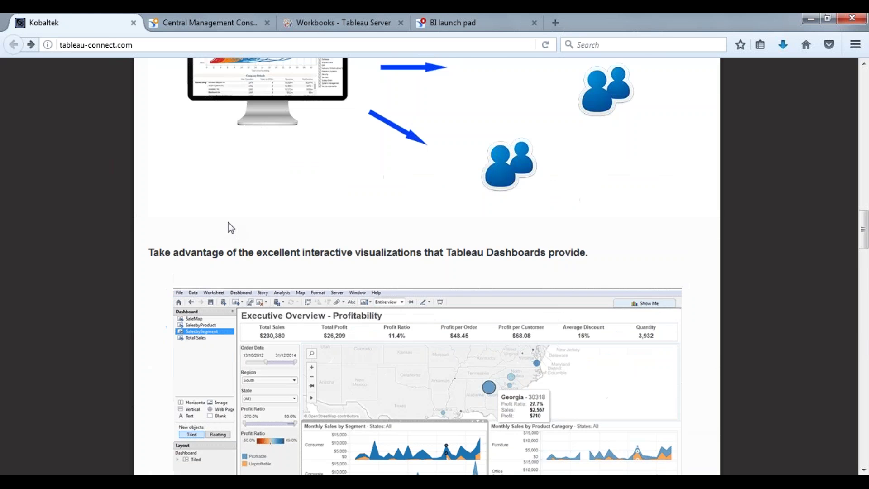
scroll(231, 226, "down", 20)
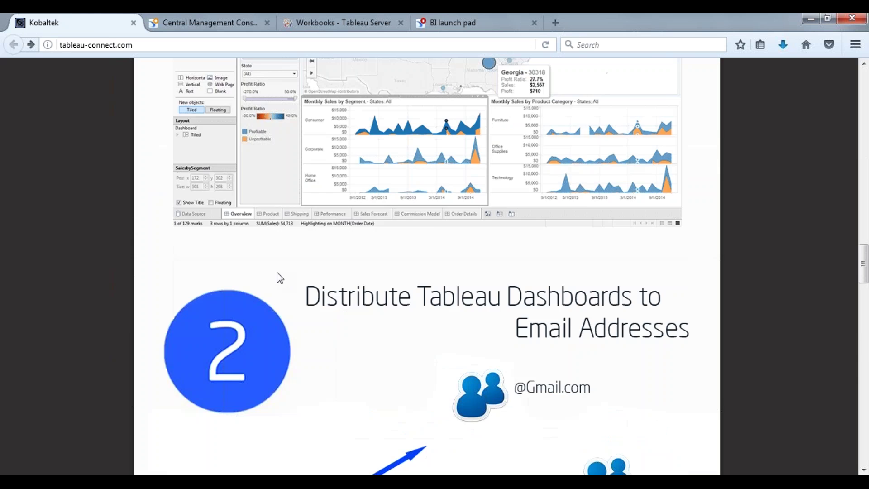
scroll(273, 272, "down", 5)
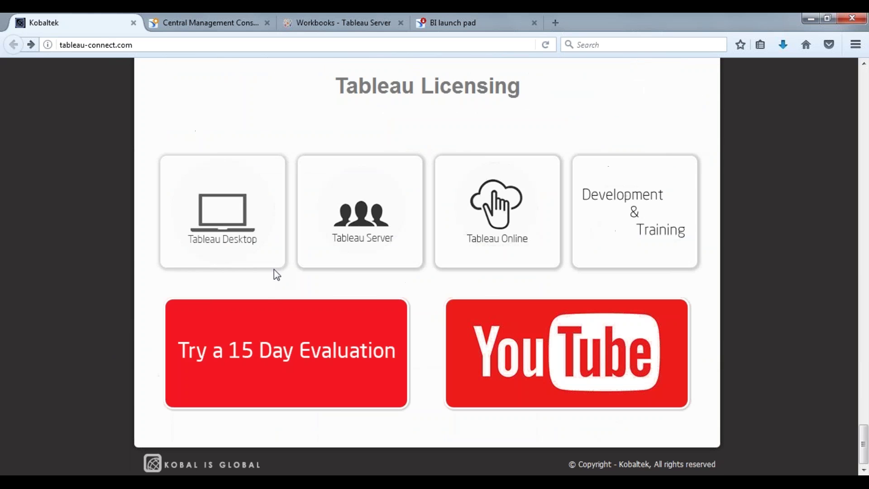
left_click(273, 334)
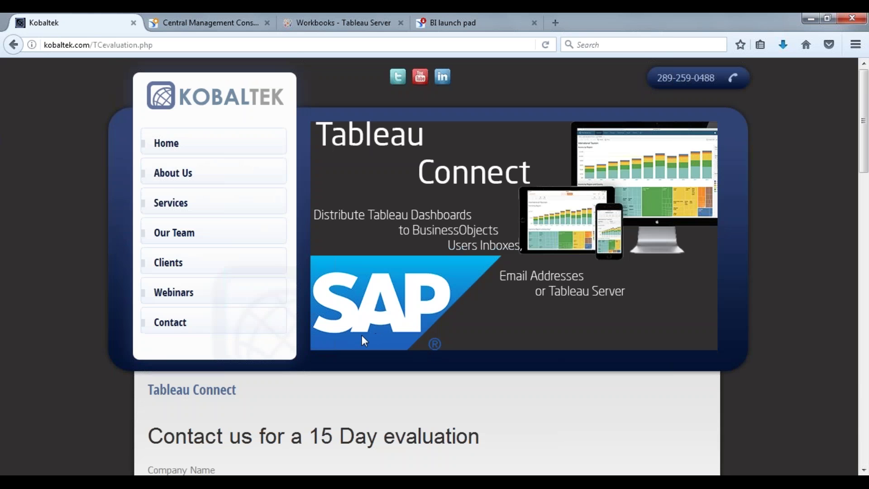
scroll(362, 337, "down", 15)
scroll(362, 344, "down", 3)
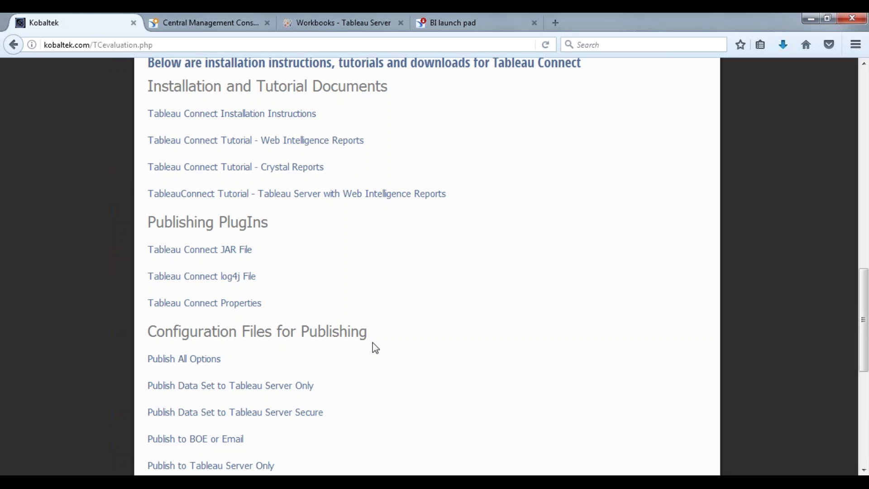
left_click(290, 197)
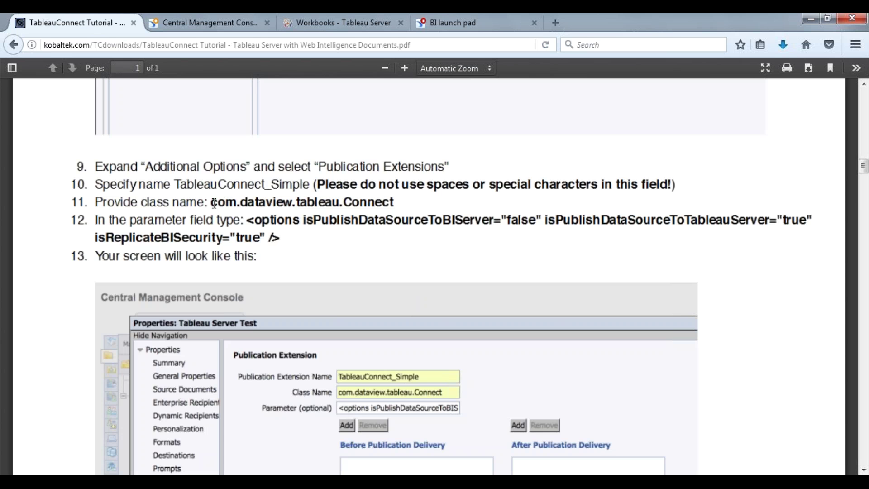
- Copy the class name com.dataview.tableau.Connect from step 11 of the tutorial into the publication extension's class name in the Central Management Console
scroll(333, 249, "up", 20)
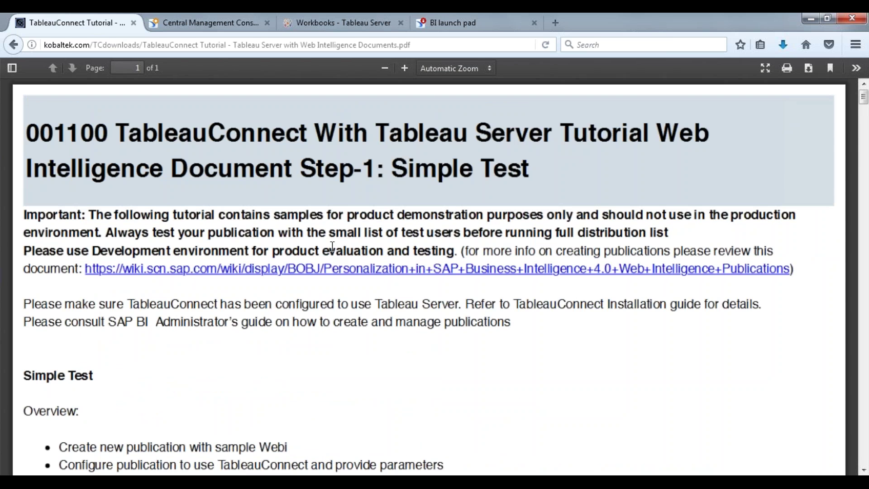
scroll(332, 247, "down", 20)
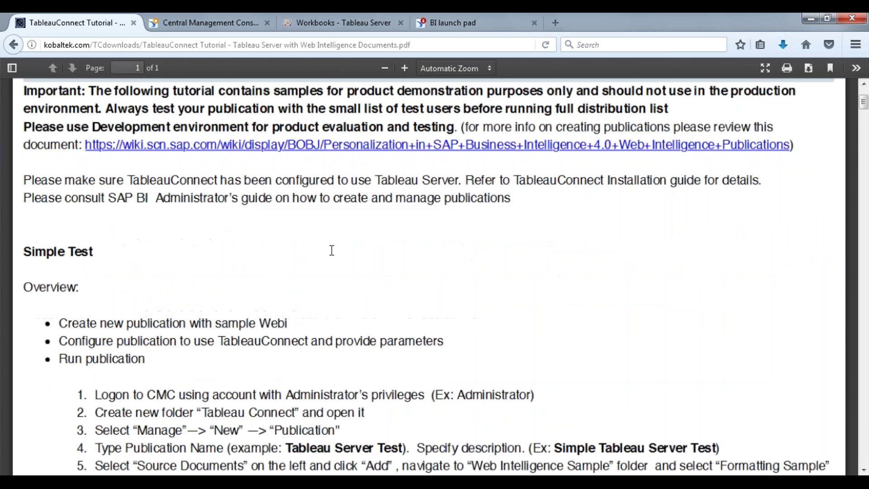
scroll(330, 267, "down", 4)
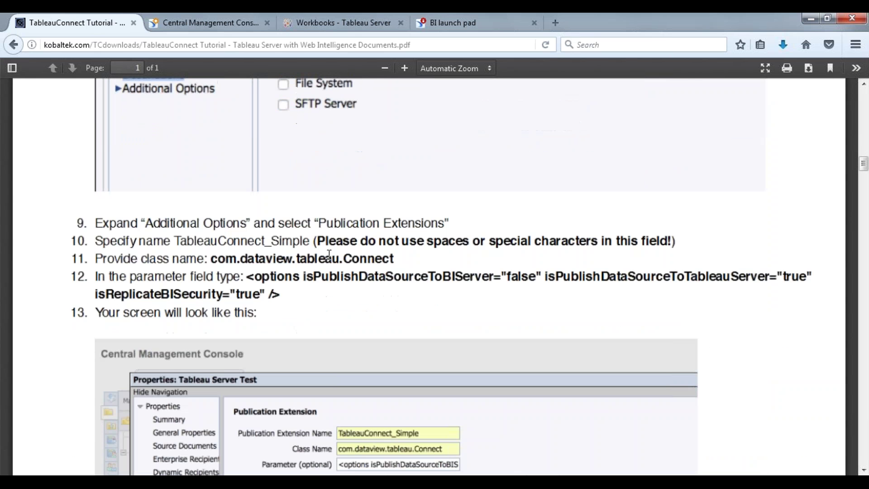
left_click_drag(211, 258, 394, 258)
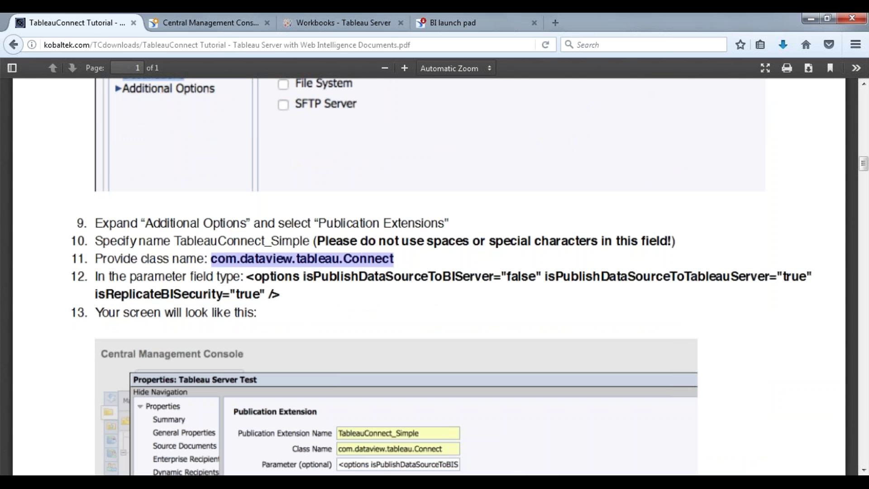
left_click(227, 20)
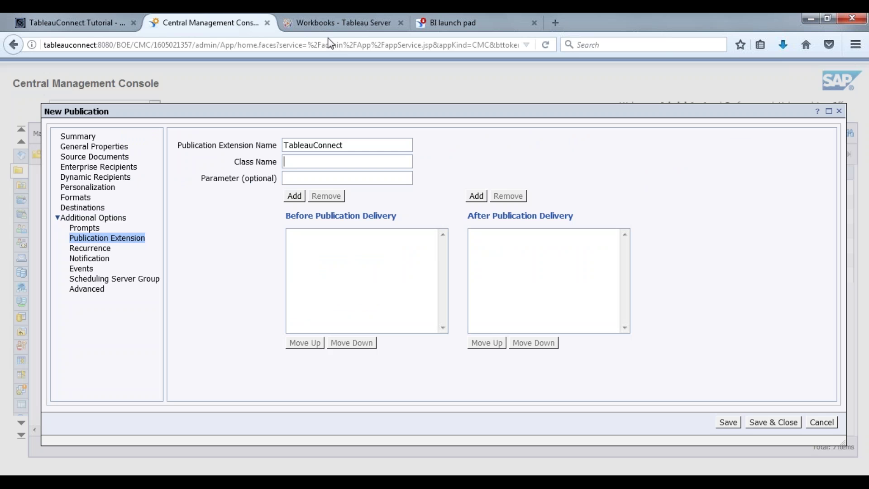
left_click(310, 161)
key("Down")
key("Return")
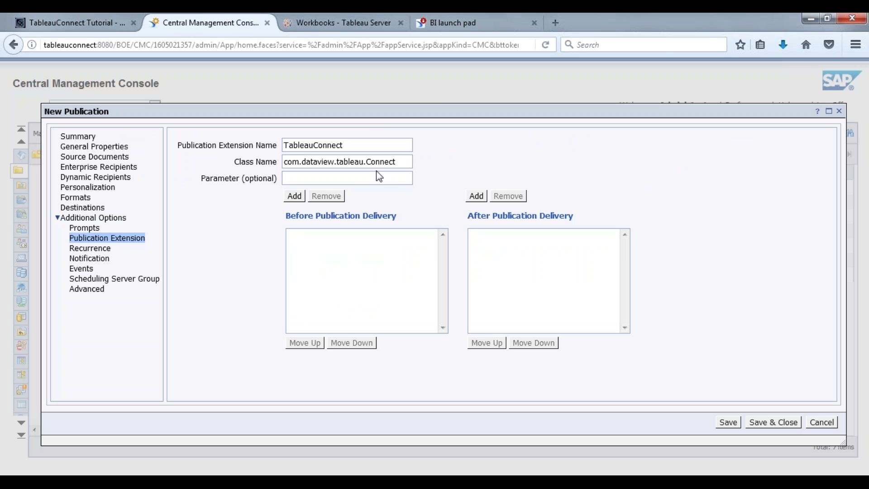
- Add the TableauConnect extension to run before publication delivery, and save and close the new publication
left_click(295, 197)
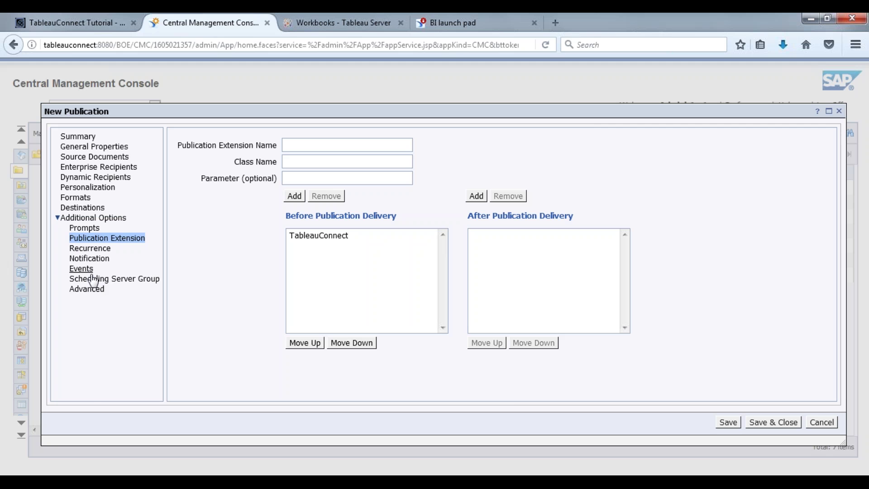
left_click(772, 423)
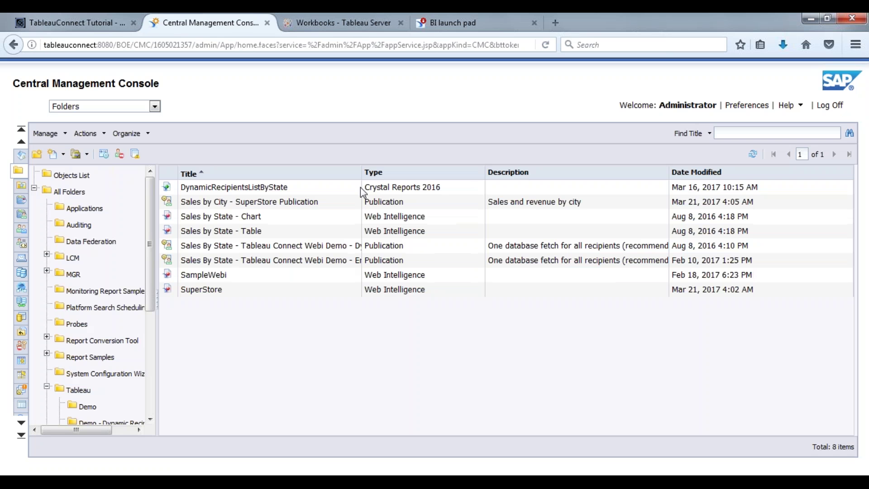
- Widen the title column of the folder listing and run the Sales by City - SuperStore Publication immediately
left_click_drag(366, 174, 447, 174)
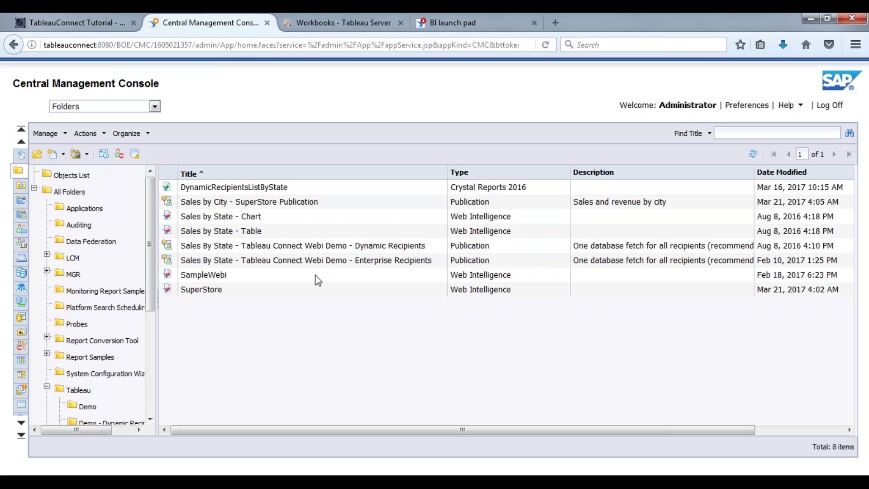
left_click(311, 262)
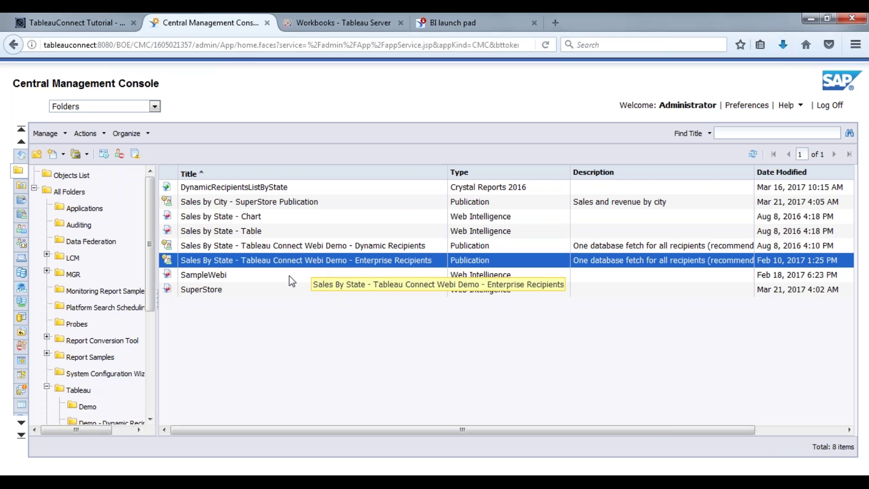
left_click(326, 203)
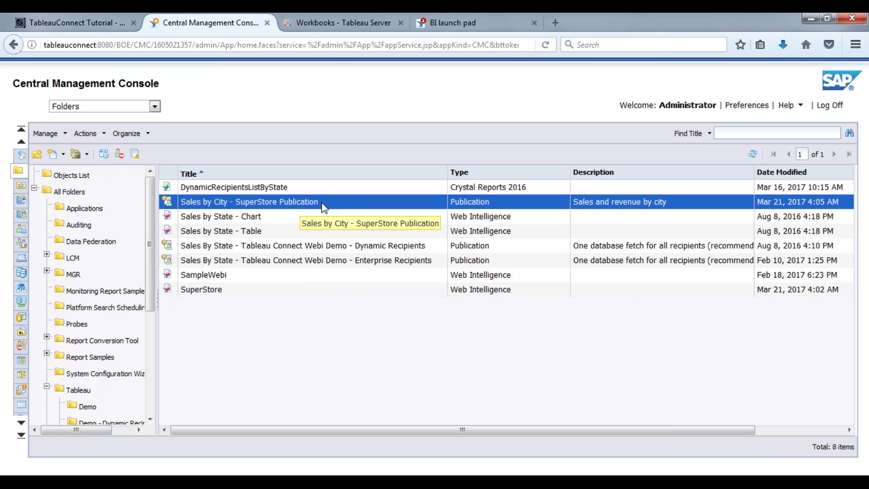
right_click(324, 208)
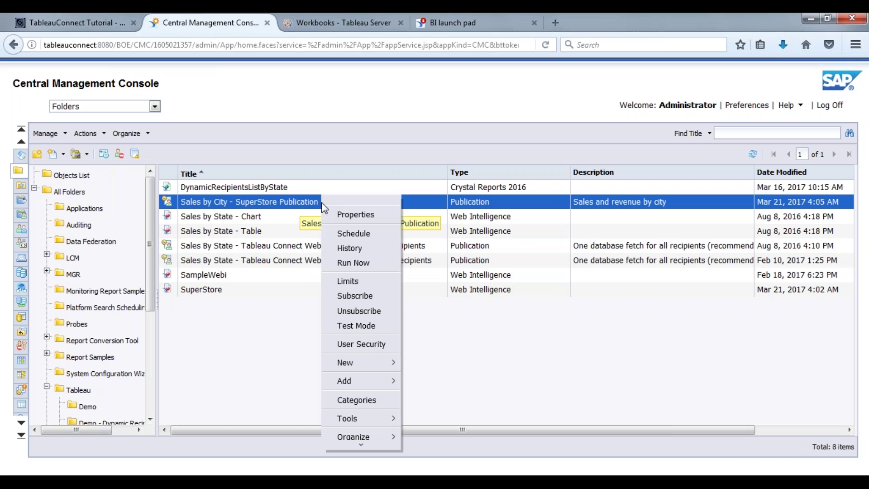
left_click(355, 264)
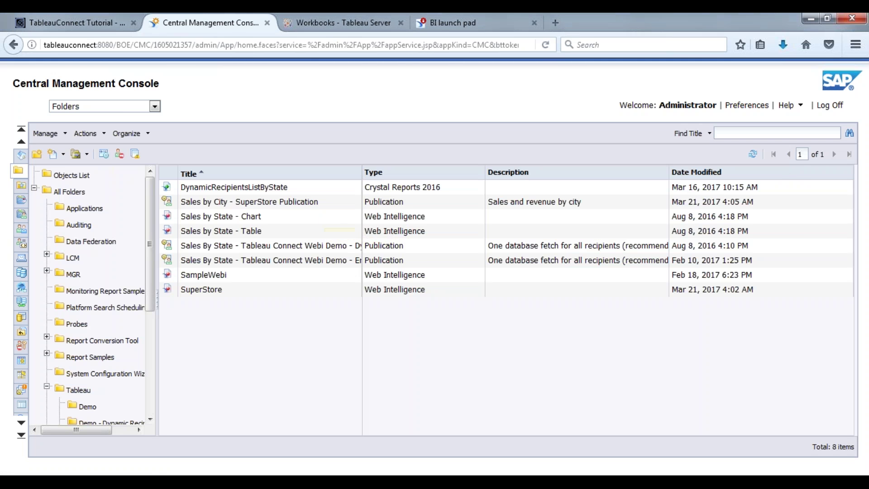
- Check the run status of the Sales by City - SuperStore Publication in its history, and close the history
left_click_drag(361, 173, 465, 172)
left_click(329, 205)
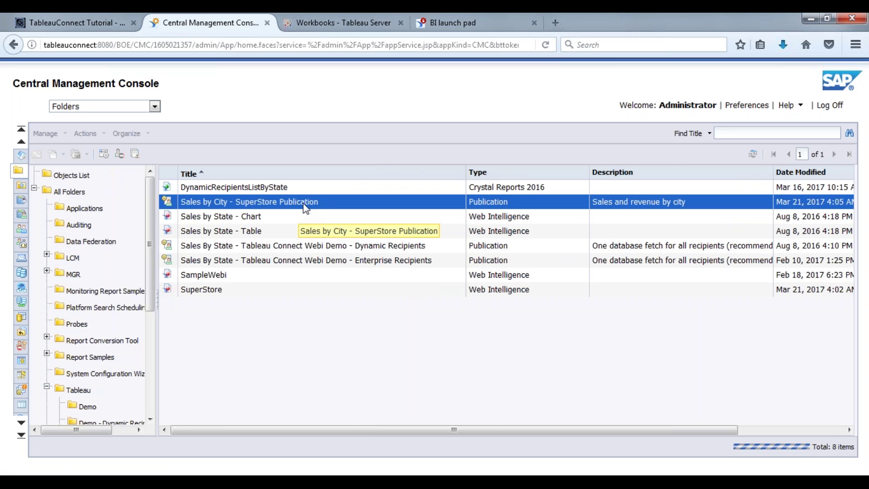
right_click(332, 209)
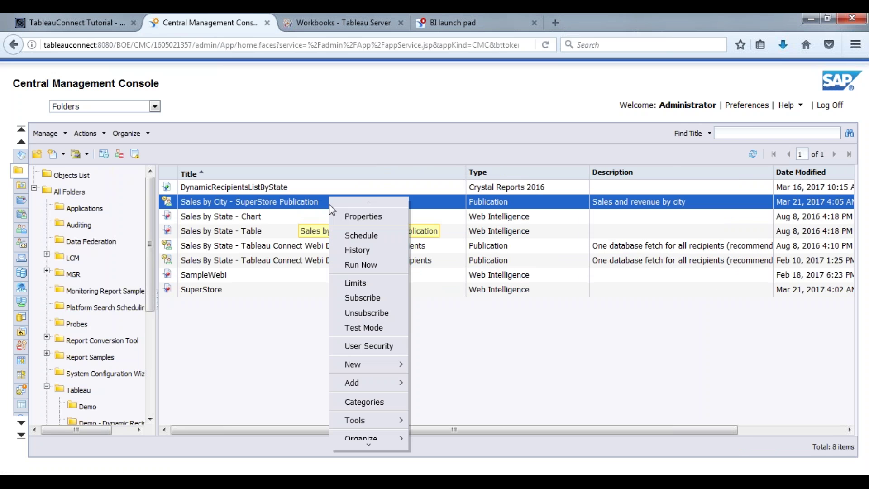
left_click(357, 248)
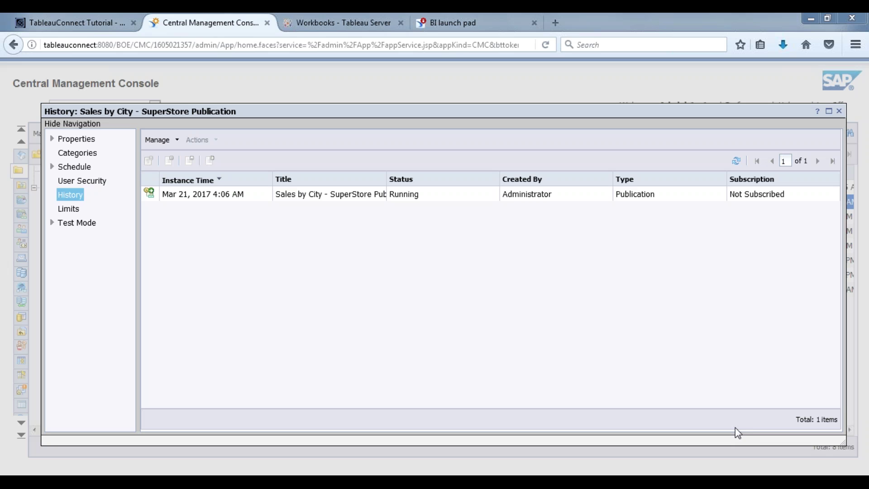
left_click(837, 112)
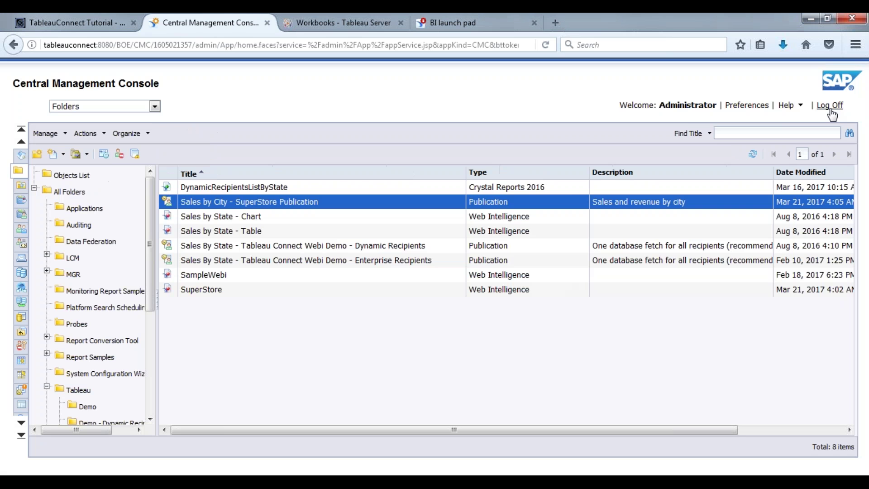
- Switch to Tableau Server and view the data sources in the Sales by City - SuperStore Publication project
left_click(344, 17)
left_click(33, 133)
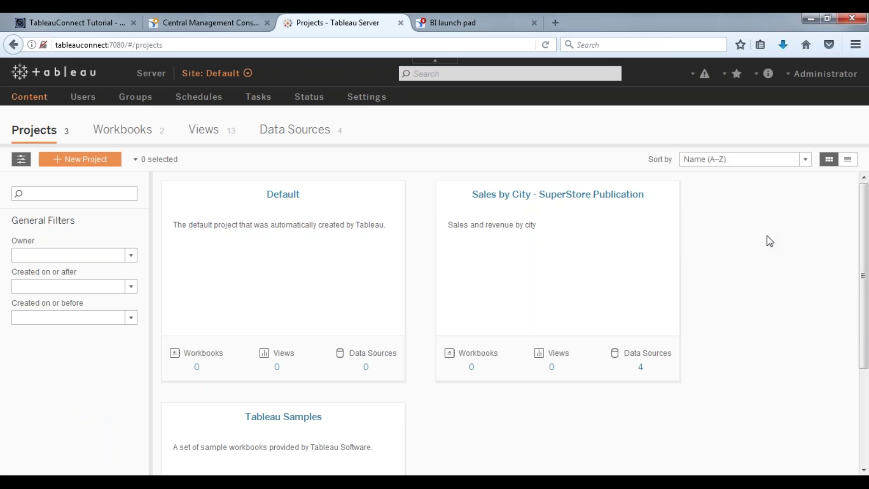
left_click(642, 357)
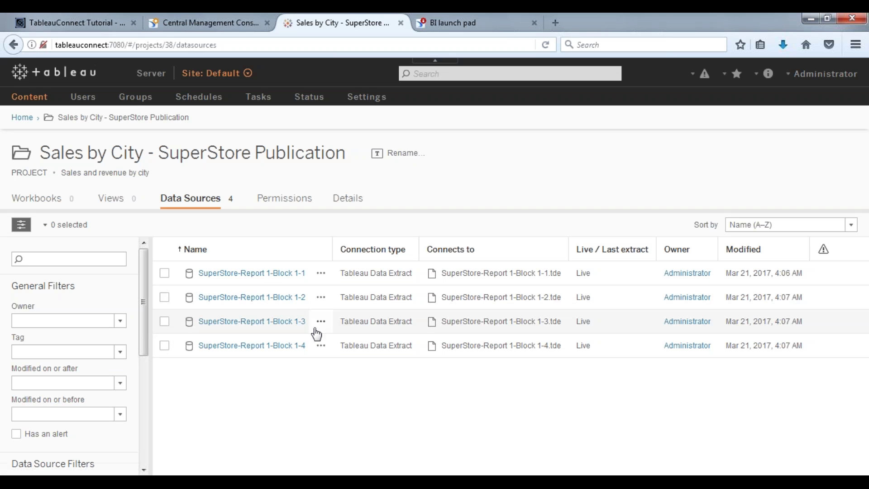
- Chart Profit by City in a new workbook from the SuperStore-Report 1-Block 1-1 data source, and close the workbook without saving
left_click(272, 273)
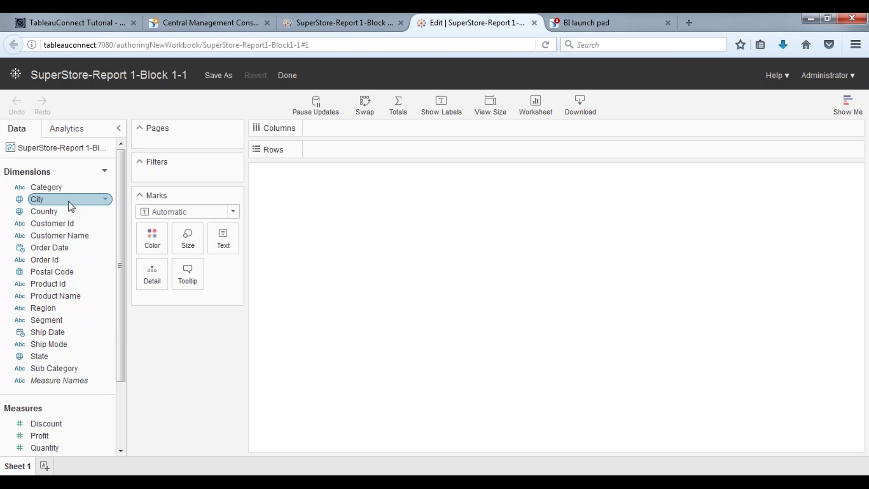
left_click_drag(63, 203, 317, 143)
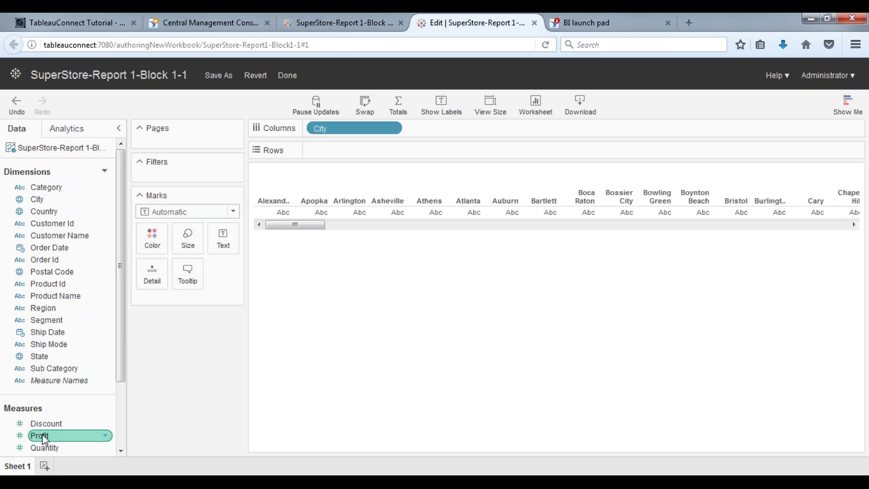
left_click_drag(40, 435, 340, 157)
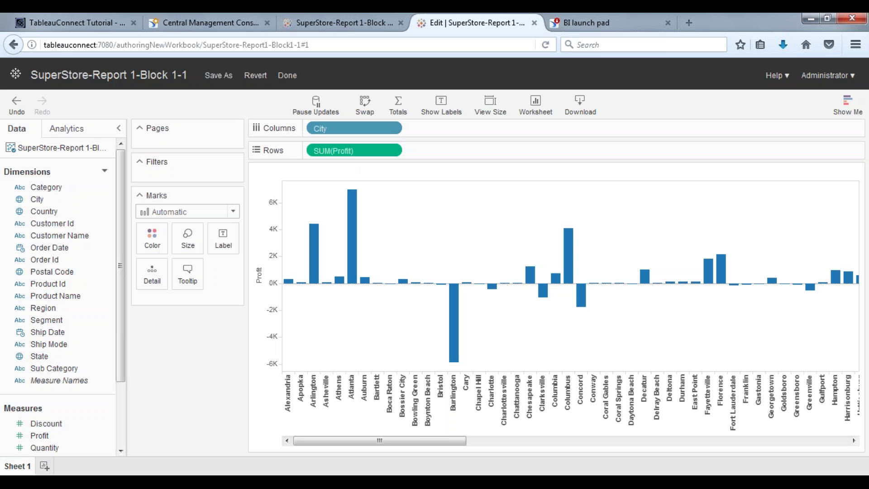
left_click(535, 23)
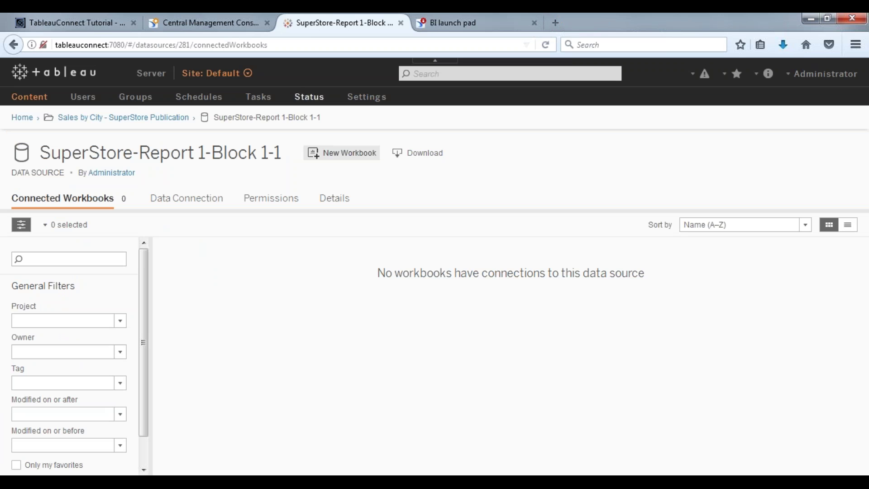
- Return to the Tableau Server content overview and examine all available workbooks
left_click(39, 99)
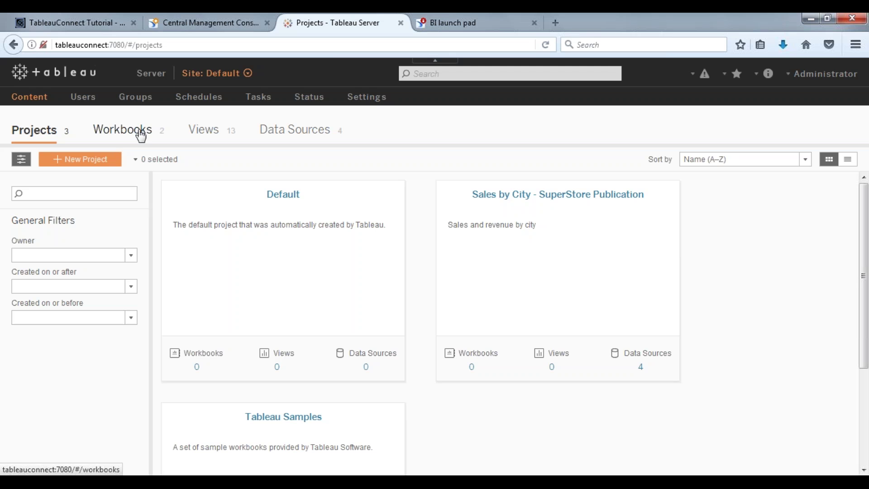
left_click(141, 134)
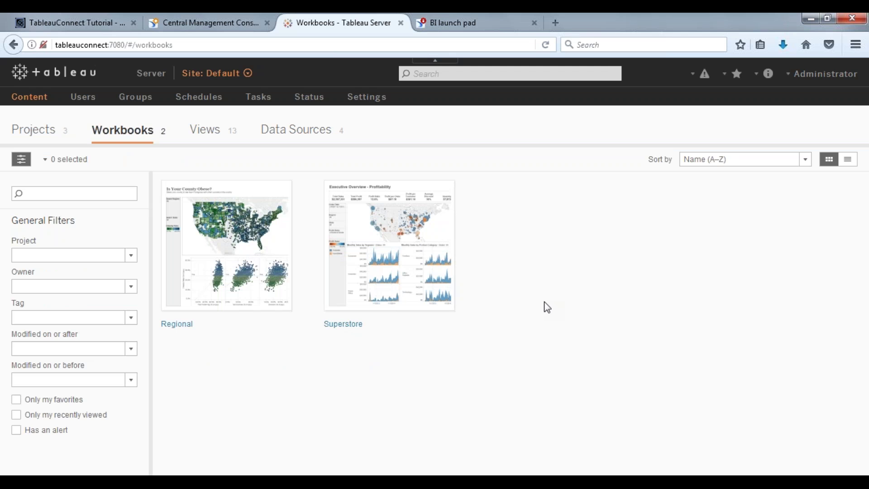
- Switch to the Central Management Console and select the SuperStore-Report 1-Block 1 : TDE item in the pubuser1 inbox
left_click(230, 26)
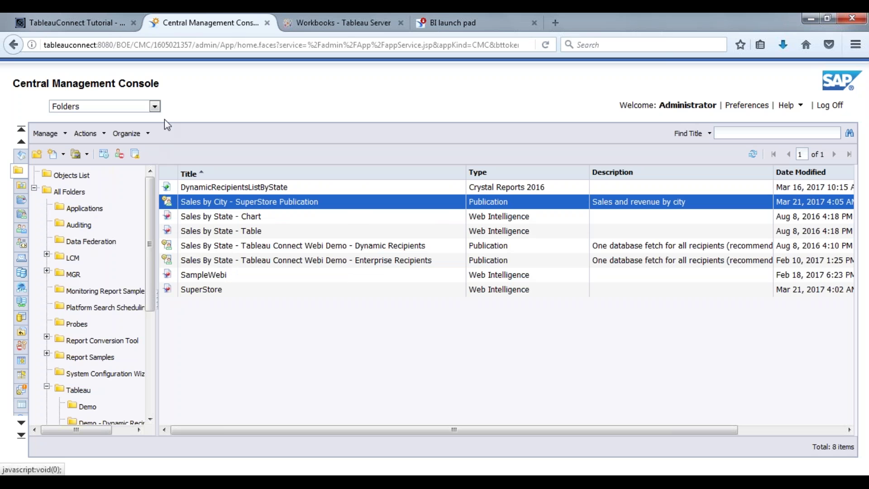
left_click(154, 106)
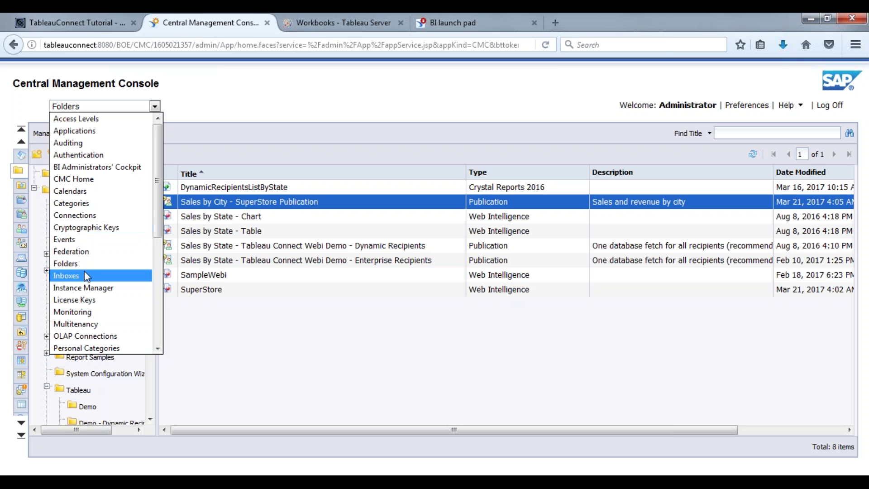
left_click(111, 275)
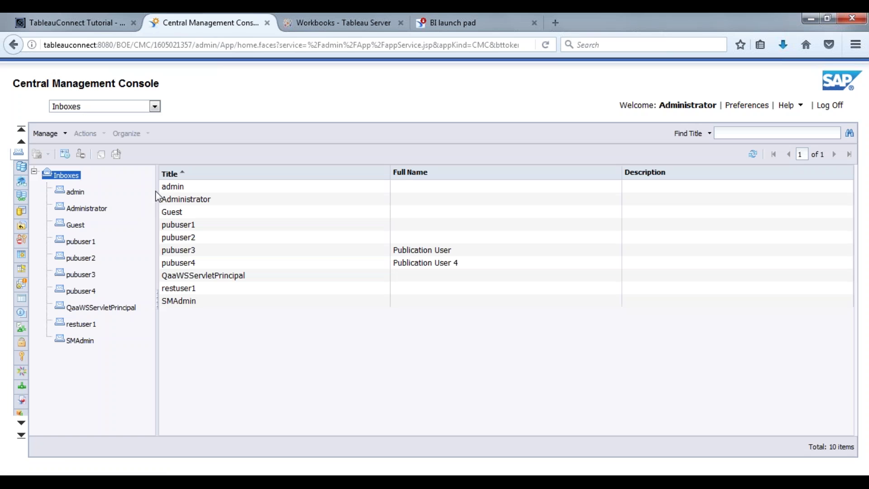
left_click(86, 243)
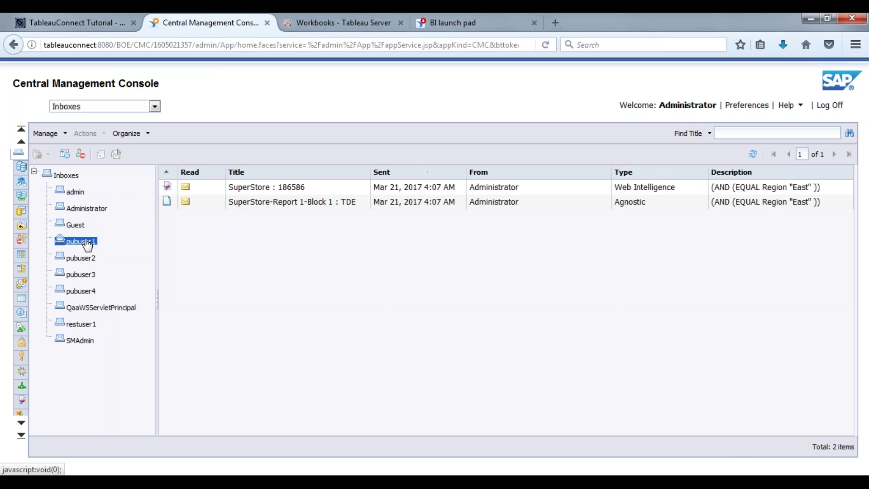
left_click(272, 201)
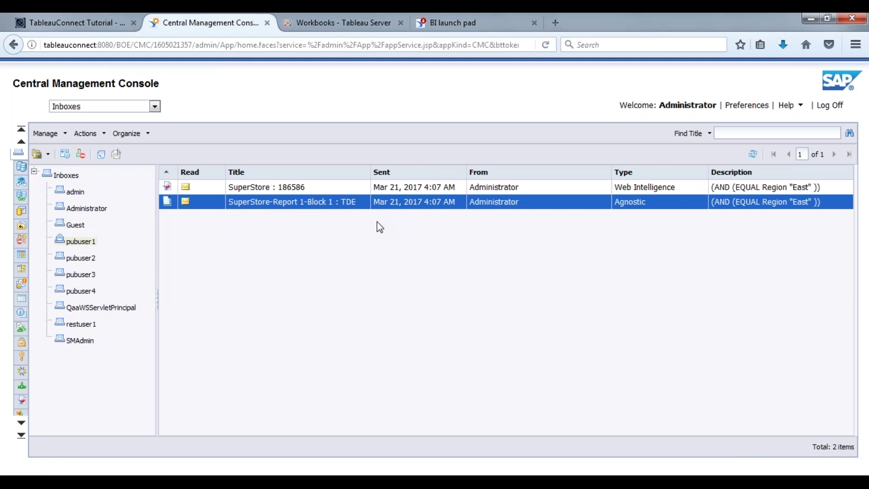